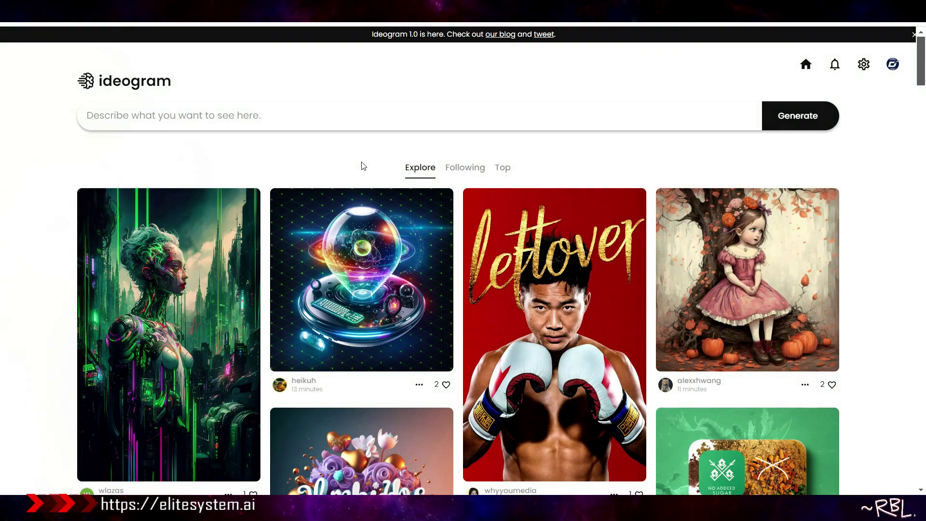
Step: Scroll up and down through the Explore feed's grid of community-generated images
{"action": "scroll", "coordinate": [360, 179], "scroll_direction": "down", "scroll_amount": 4}
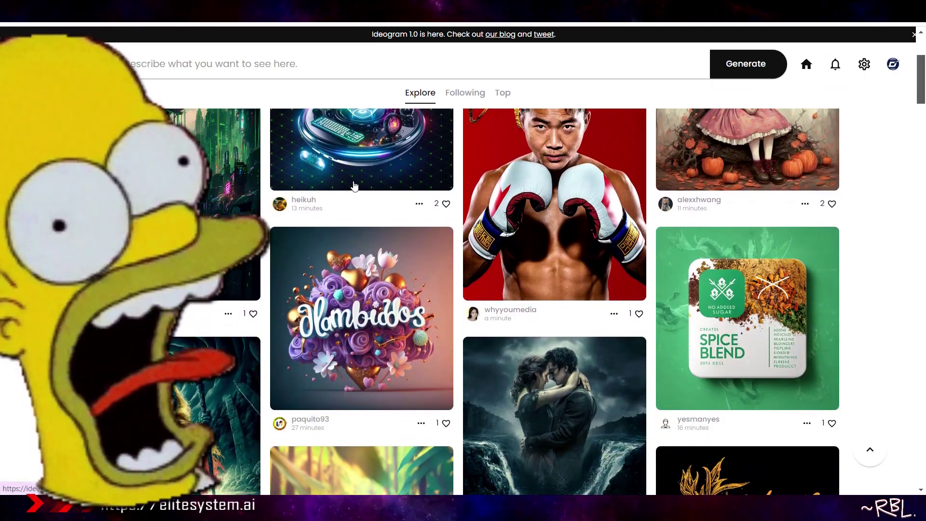
{"action": "scroll", "coordinate": [386, 221], "scroll_direction": "up", "scroll_amount": 2}
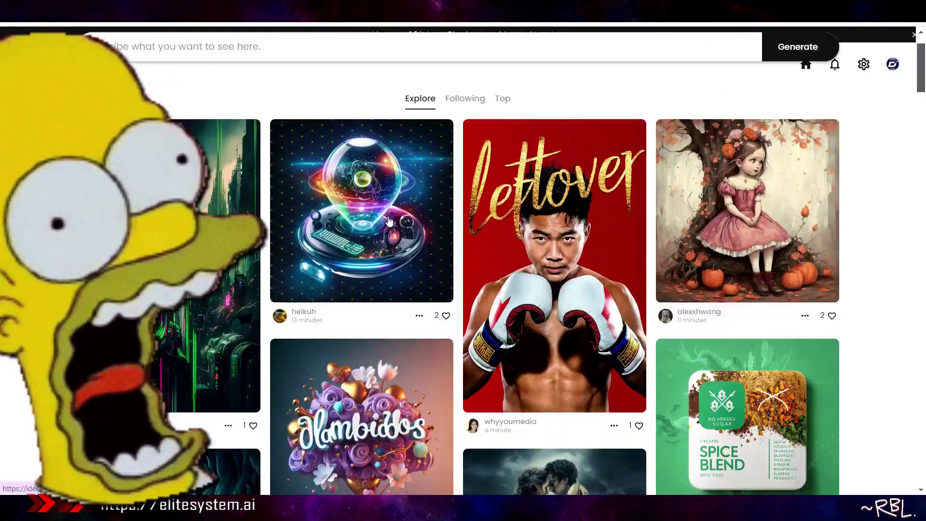
{"action": "scroll", "coordinate": [390, 220], "scroll_direction": "down", "scroll_amount": 5}
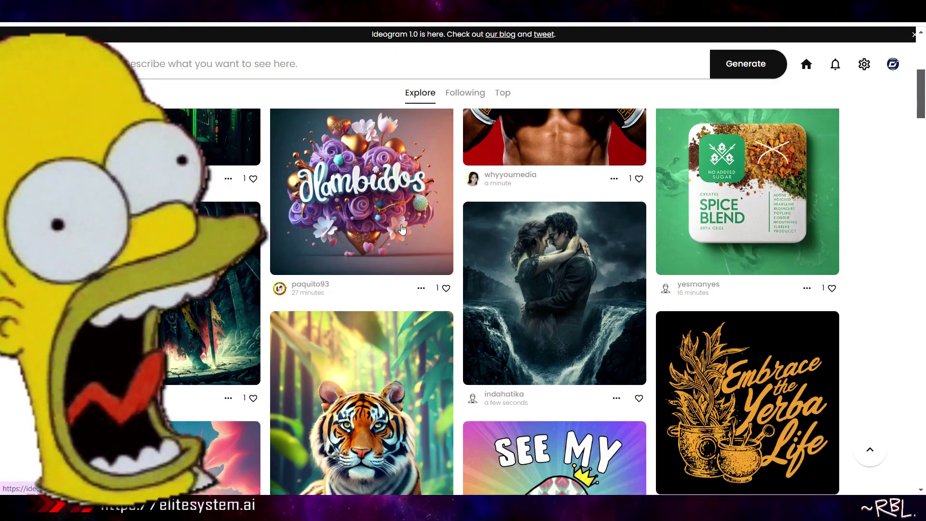
{"action": "scroll", "coordinate": [403, 229], "scroll_direction": "down", "scroll_amount": 9}
{"action": "scroll", "coordinate": [403, 228], "scroll_direction": "up", "scroll_amount": 7}
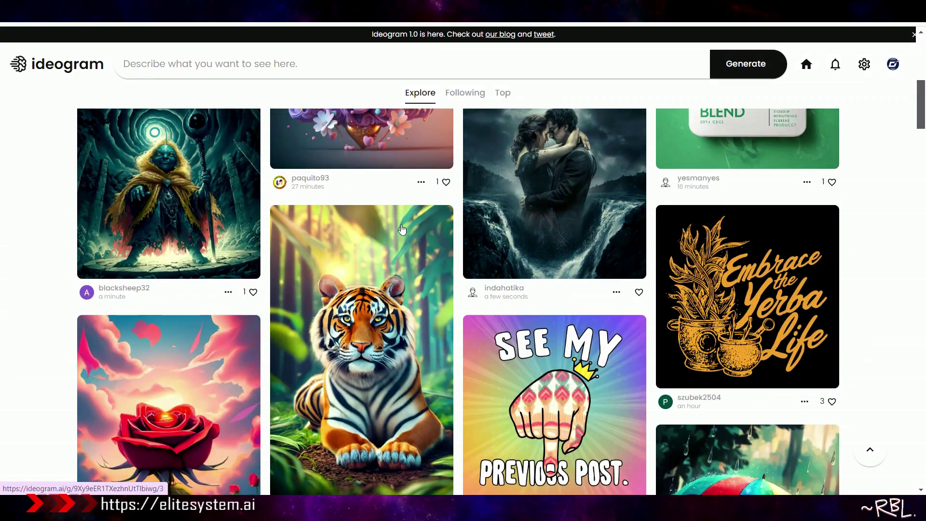
{"action": "scroll", "coordinate": [402, 228], "scroll_direction": "up", "scroll_amount": 6}
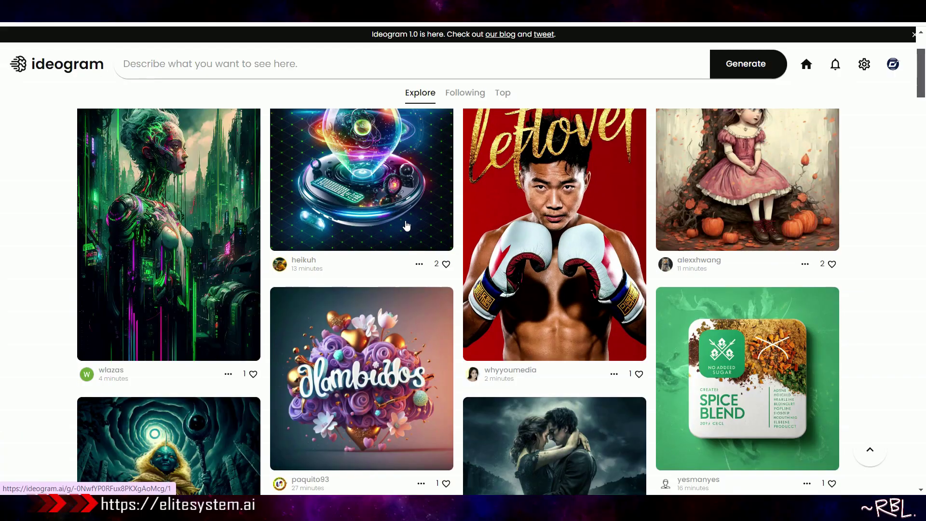
{"action": "scroll", "coordinate": [389, 222], "scroll_direction": "up", "scroll_amount": 2}
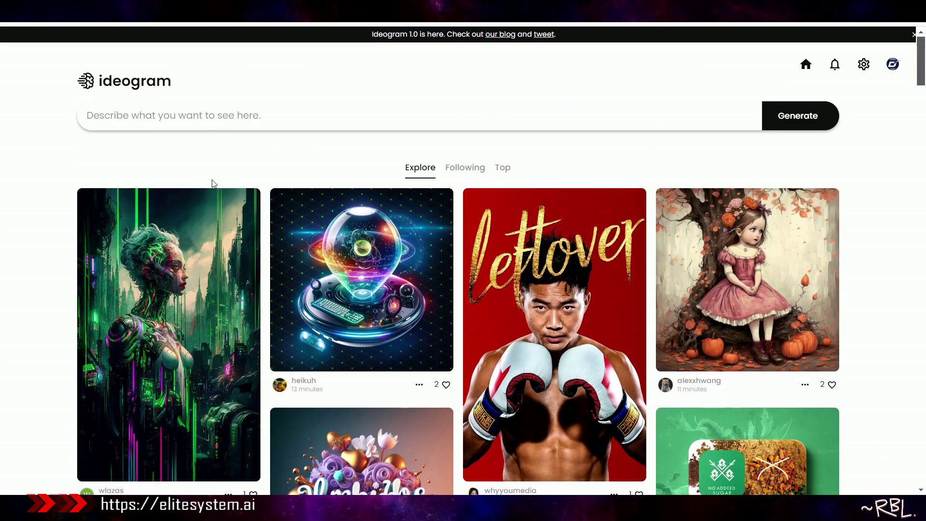
{"action": "scroll", "coordinate": [214, 183], "scroll_direction": "down", "scroll_amount": 3}
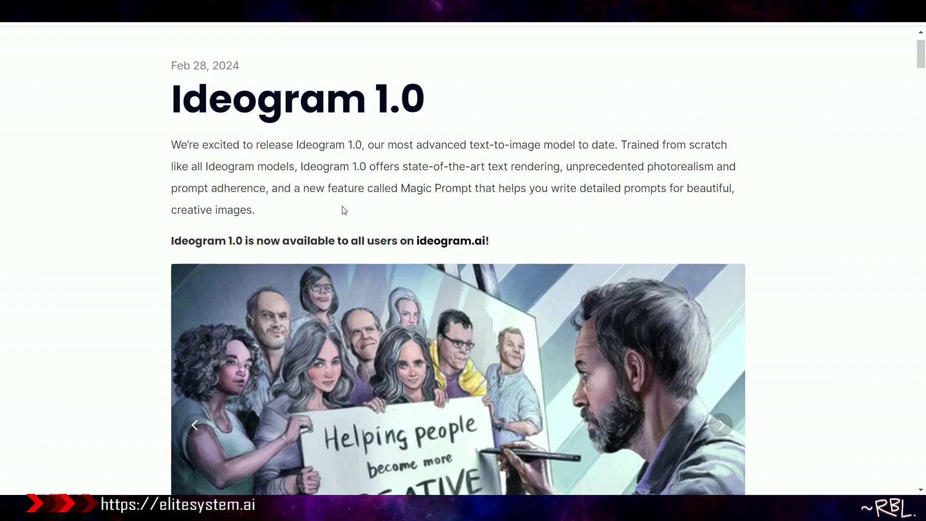
Step: Select the words 'Magic Prompt' in the Ideogram 1.0 post's first paragraph, then read further down
{"action": "scroll", "coordinate": [344, 210], "scroll_direction": "up", "scroll_amount": 1}
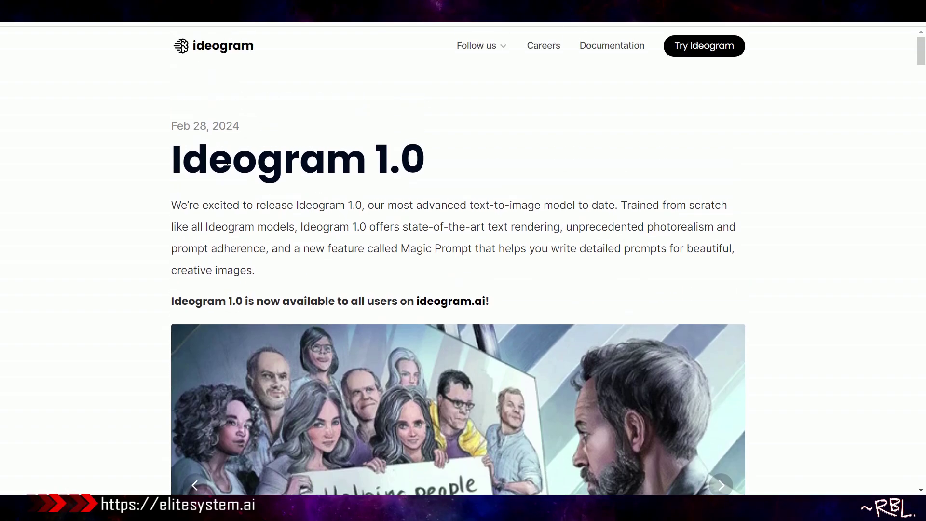
{"action": "scroll", "coordinate": [251, 195], "scroll_direction": "down", "scroll_amount": 1}
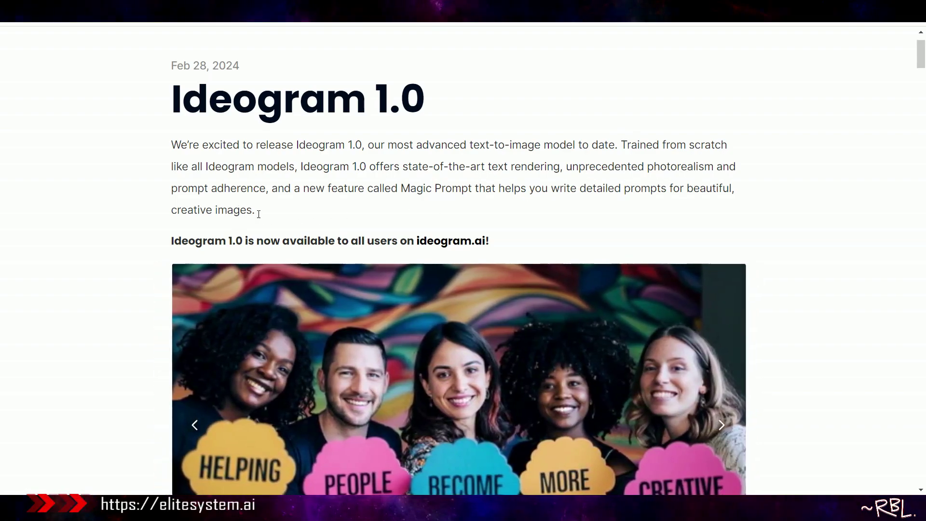
{"action": "left_click_drag", "start_coordinate": [418, 189], "coordinate": [478, 189]}
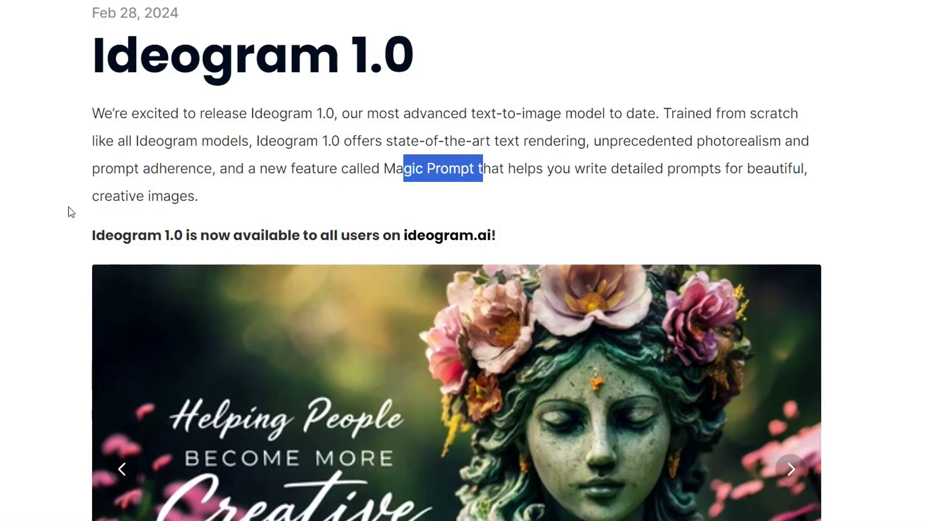
{"action": "scroll", "coordinate": [69, 207], "scroll_direction": "down", "scroll_amount": 2}
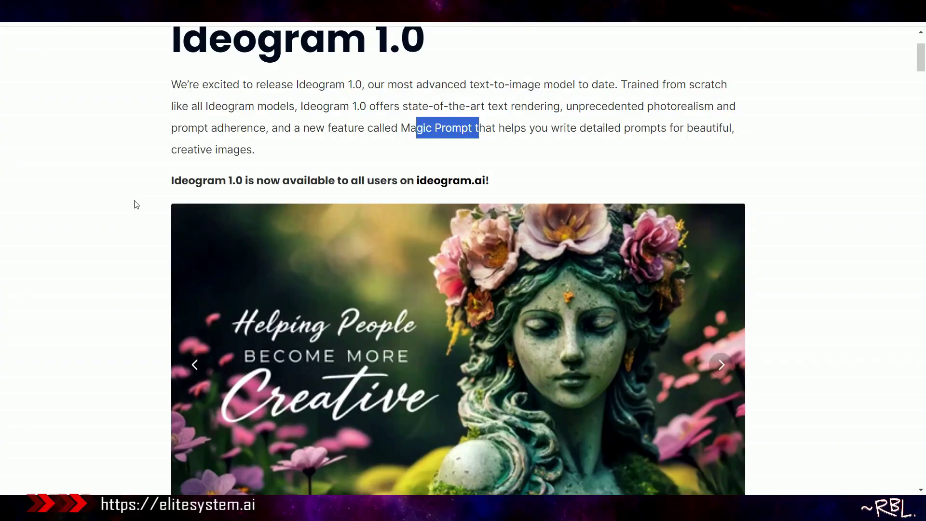
{"action": "scroll", "coordinate": [131, 213], "scroll_direction": "down", "scroll_amount": 3}
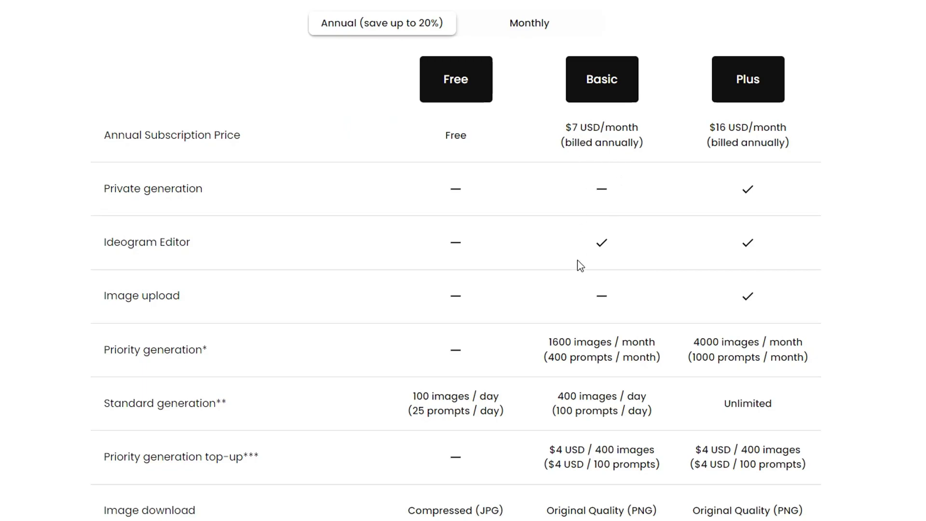
{"action": "scroll", "coordinate": [578, 260], "scroll_direction": "down", "scroll_amount": 2}
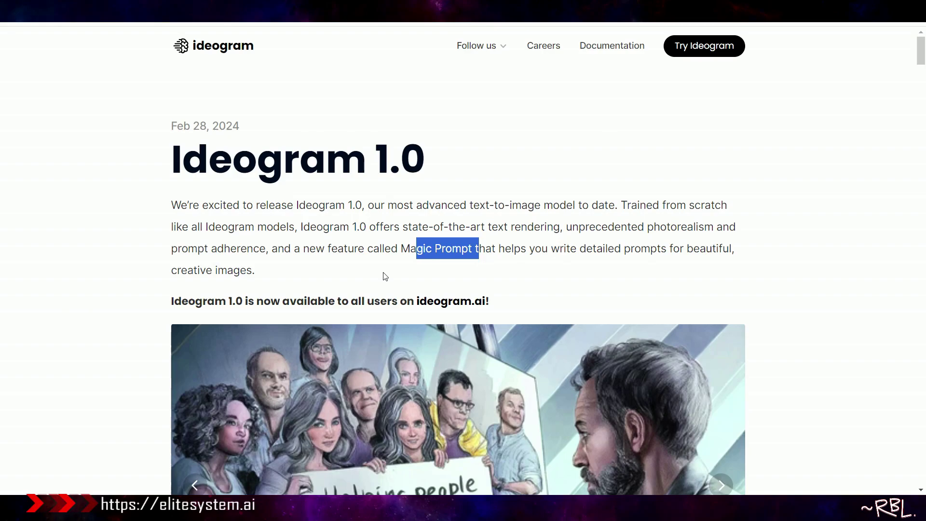
{"action": "scroll", "coordinate": [385, 276], "scroll_direction": "down", "scroll_amount": 2}
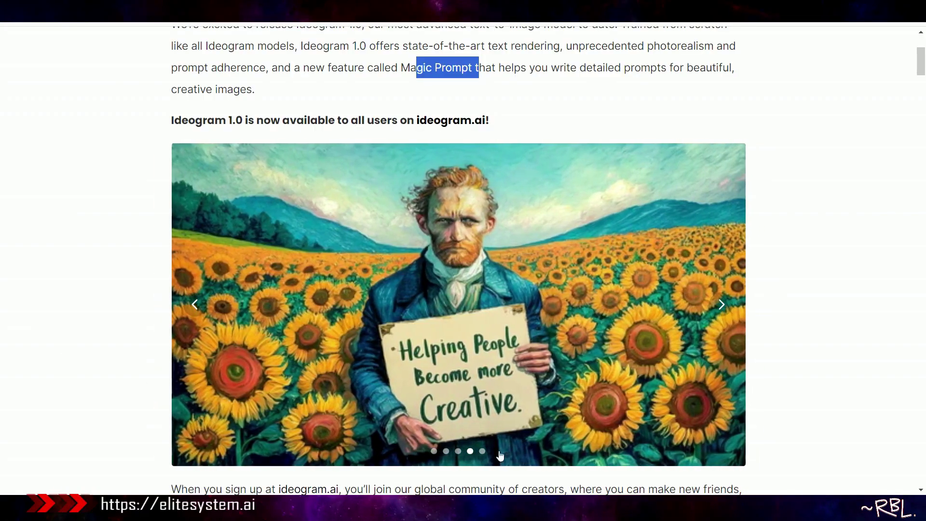
{"action": "scroll", "coordinate": [477, 370], "scroll_direction": "up", "scroll_amount": 3}
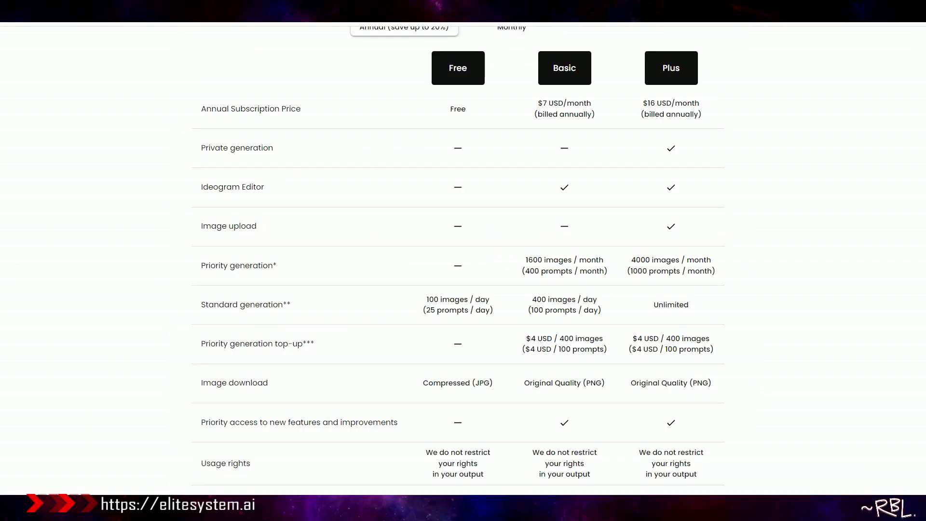
{"action": "scroll", "coordinate": [568, 289], "scroll_direction": "up", "scroll_amount": 2}
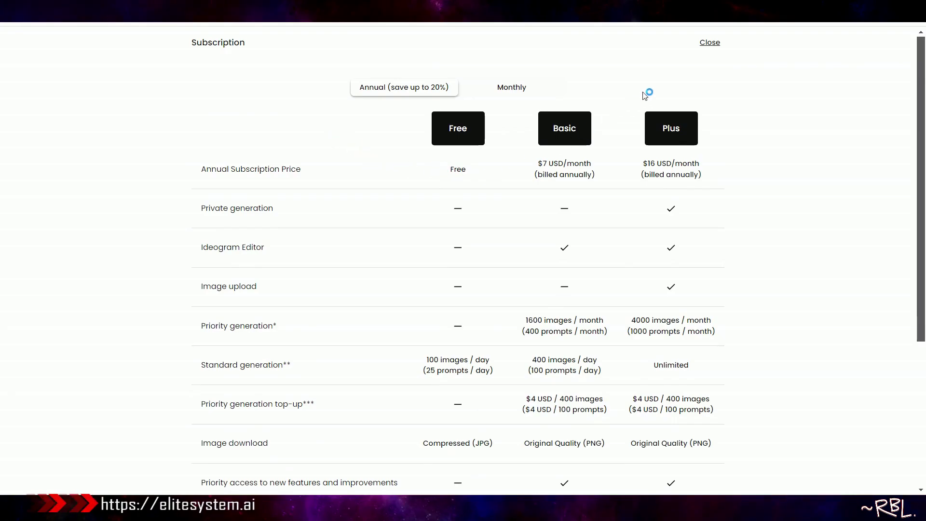
{"action": "left_click", "coordinate": [705, 48]}
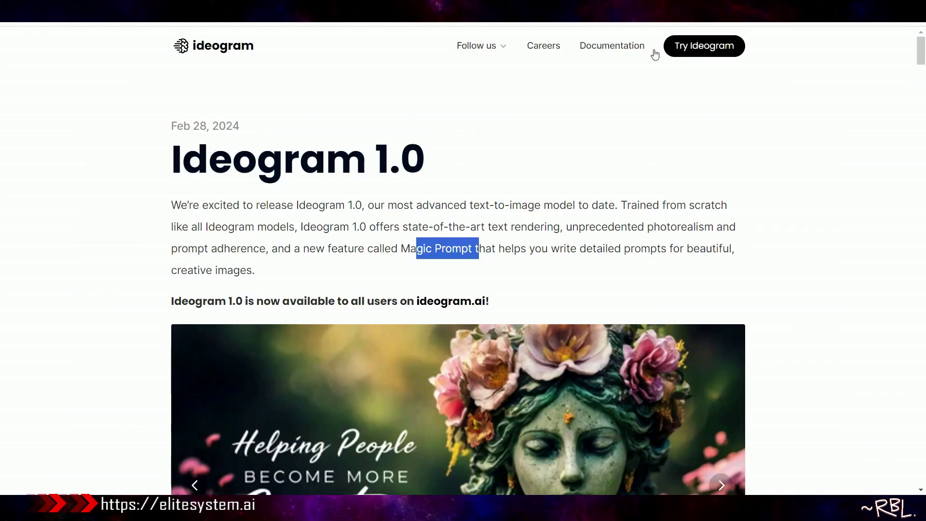
Step: Scroll the Ideogram 1.0 post past the rooster example to the cat-meme Magic Prompt example
{"action": "scroll", "coordinate": [304, 250], "scroll_direction": "down", "scroll_amount": 1}
{"action": "scroll", "coordinate": [269, 189], "scroll_direction": "up", "scroll_amount": 1}
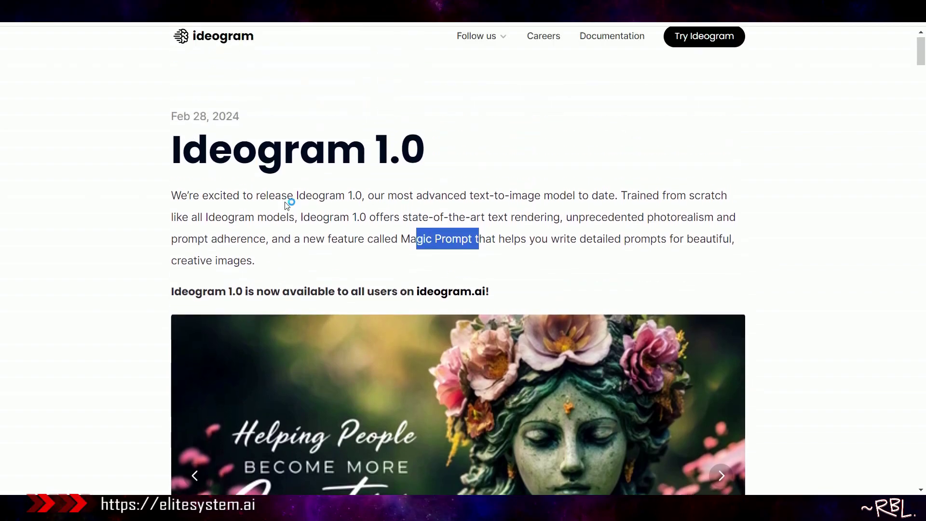
{"action": "scroll", "coordinate": [225, 173], "scroll_direction": "down", "scroll_amount": 8}
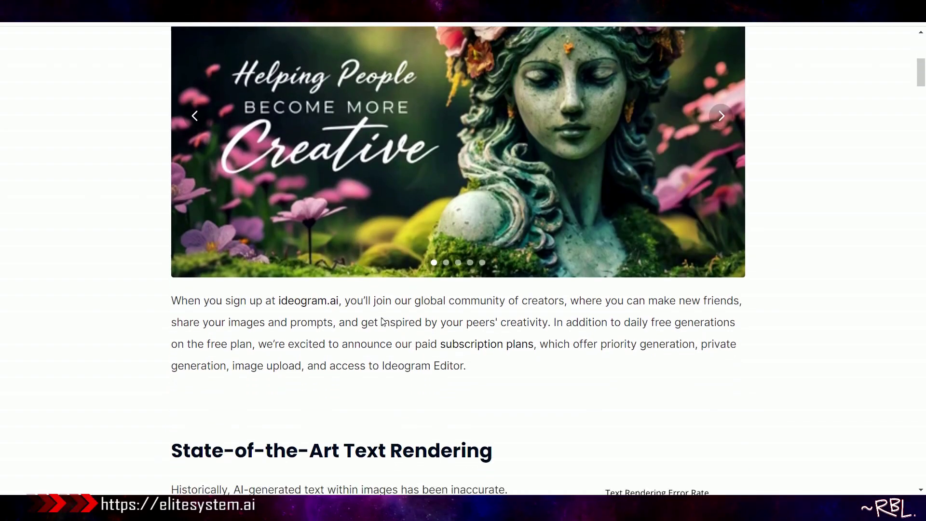
{"action": "scroll", "coordinate": [533, 255], "scroll_direction": "down", "scroll_amount": 2}
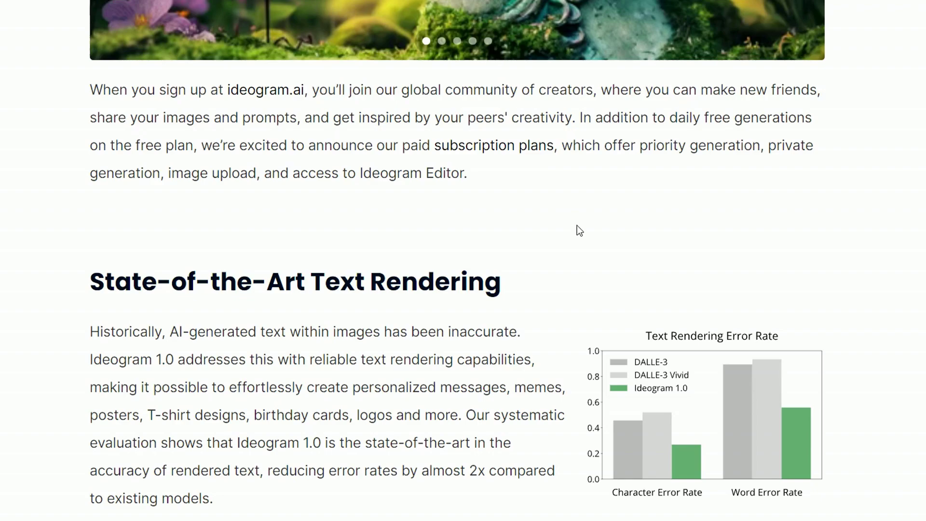
{"action": "scroll", "coordinate": [552, 235], "scroll_direction": "down", "scroll_amount": 2}
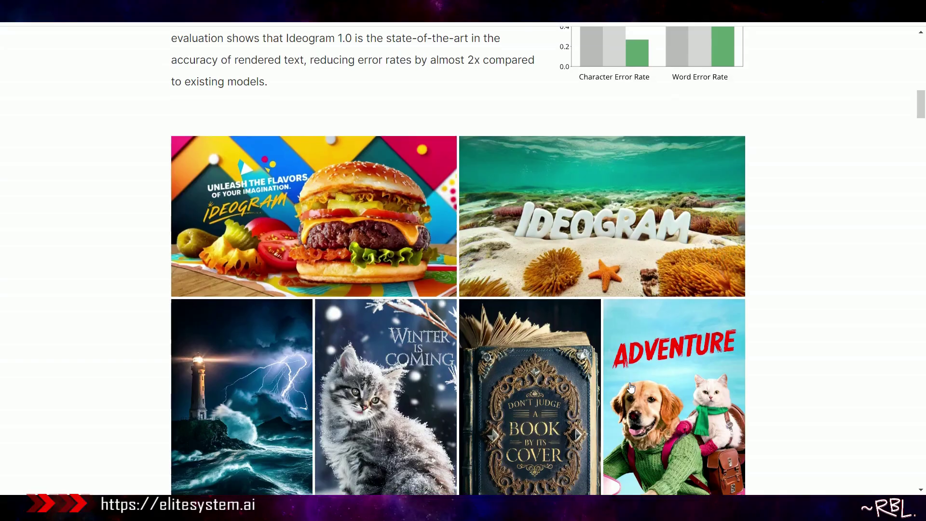
{"action": "scroll", "coordinate": [607, 104], "scroll_direction": "up", "scroll_amount": 2}
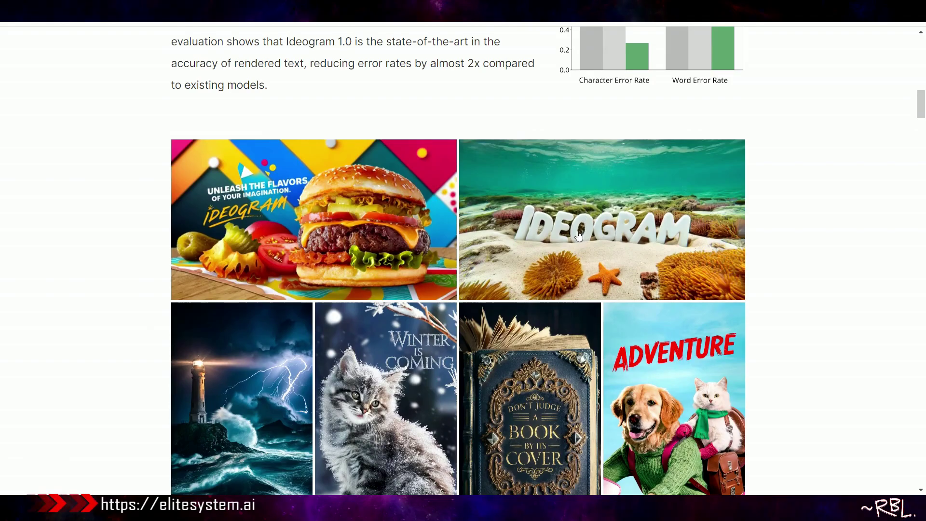
{"action": "scroll", "coordinate": [649, 264], "scroll_direction": "down", "scroll_amount": 4}
{"action": "scroll", "coordinate": [649, 263], "scroll_direction": "down", "scroll_amount": 6}
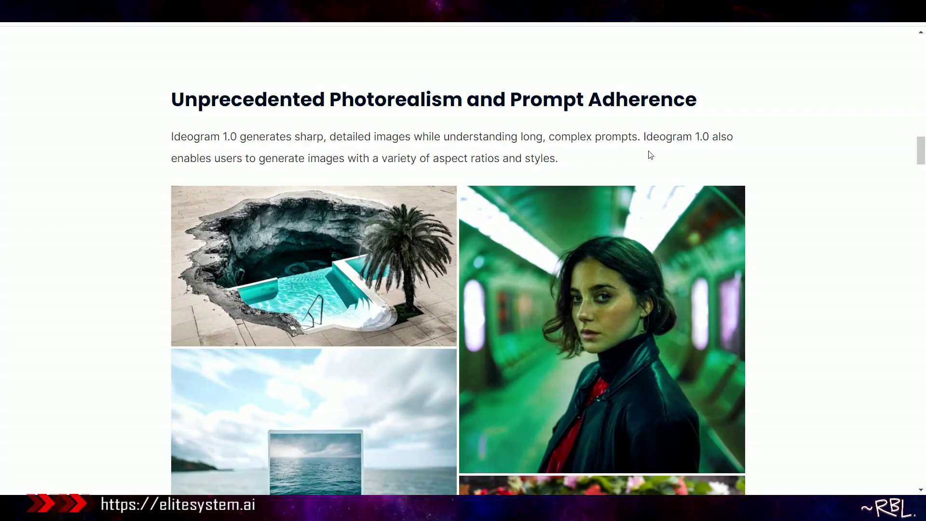
{"action": "scroll", "coordinate": [651, 155], "scroll_direction": "down", "scroll_amount": 20}
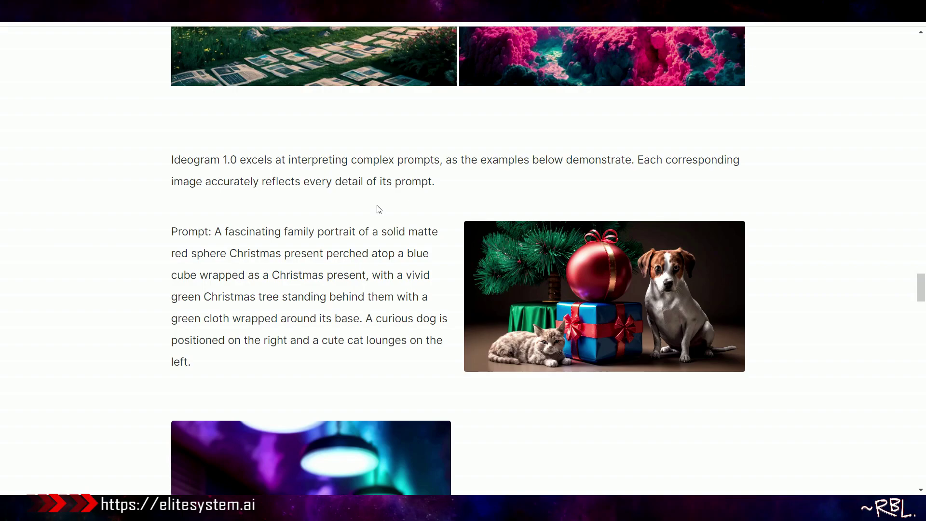
{"action": "scroll", "coordinate": [858, 318], "scroll_direction": "down", "scroll_amount": 8}
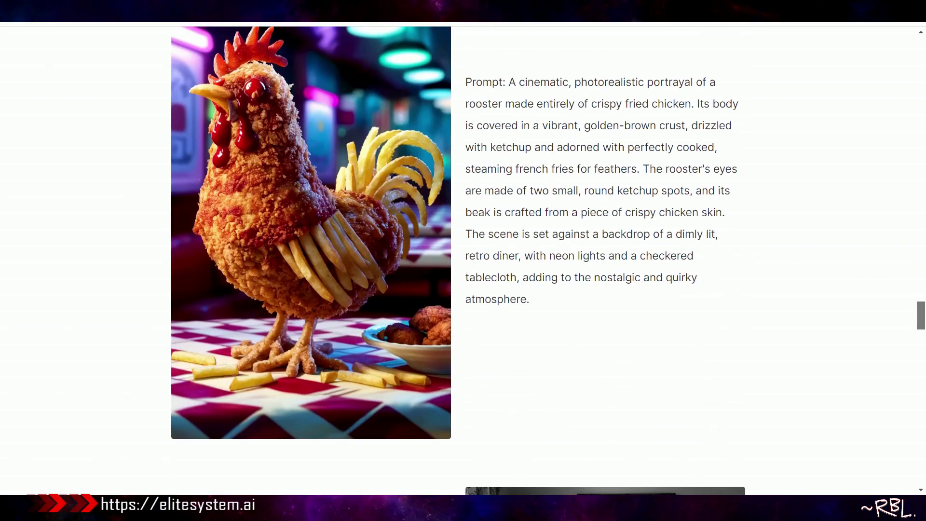
{"action": "scroll", "coordinate": [539, 224], "scroll_direction": "up", "scroll_amount": 2}
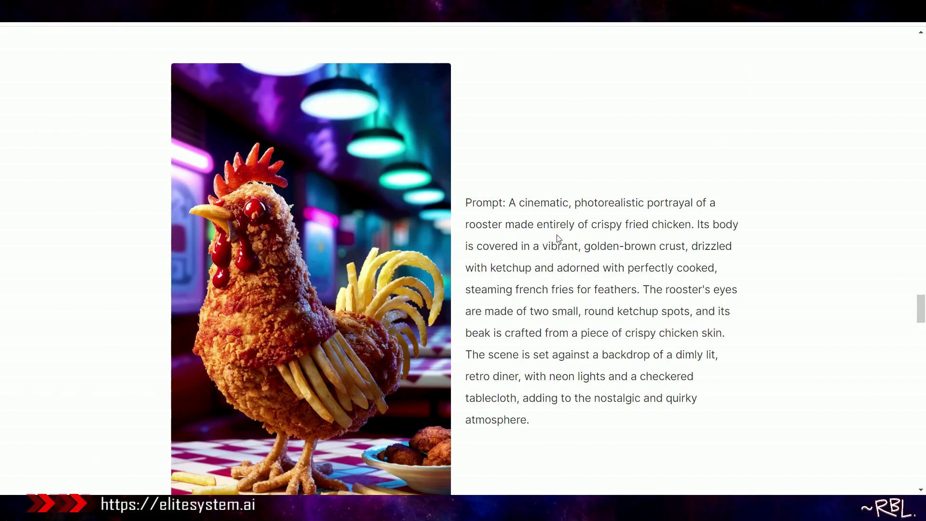
{"action": "scroll", "coordinate": [526, 266], "scroll_direction": "down", "scroll_amount": 1}
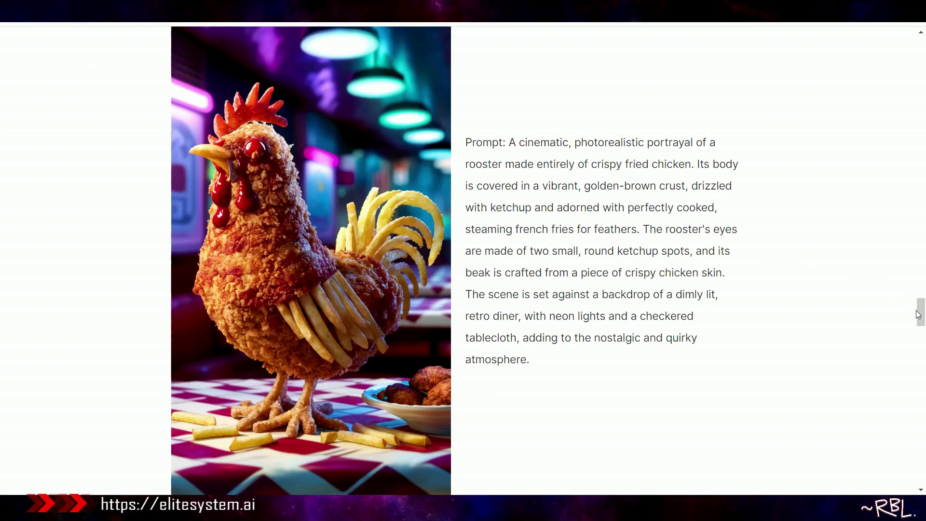
{"action": "left_click_drag", "start_coordinate": [918, 315], "coordinate": [914, 392]}
Step: Select the 'create a funny meme about' cat prompt text, then scroll to Series A Financing
{"action": "scroll", "coordinate": [202, 232], "scroll_direction": "up", "scroll_amount": 1}
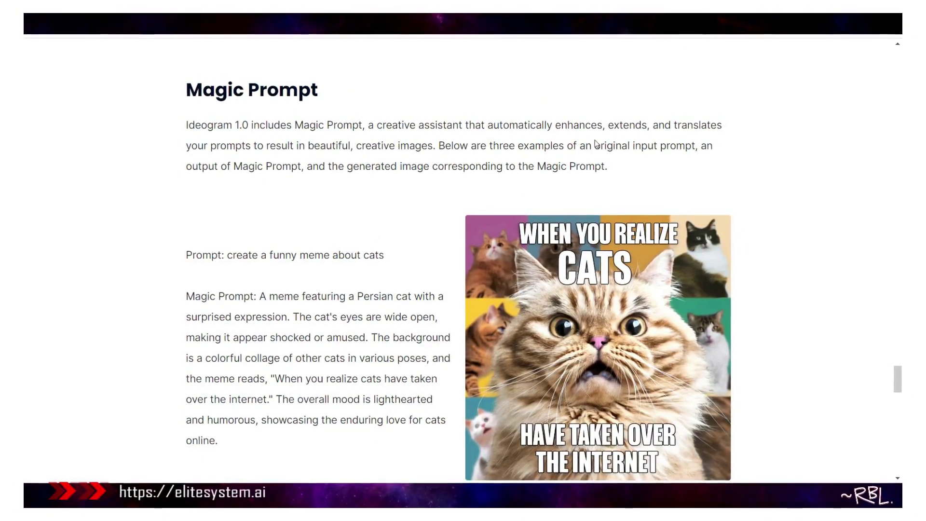
{"action": "scroll", "coordinate": [596, 144], "scroll_direction": "down", "scroll_amount": 1}
{"action": "double_click", "coordinate": [255, 254]}
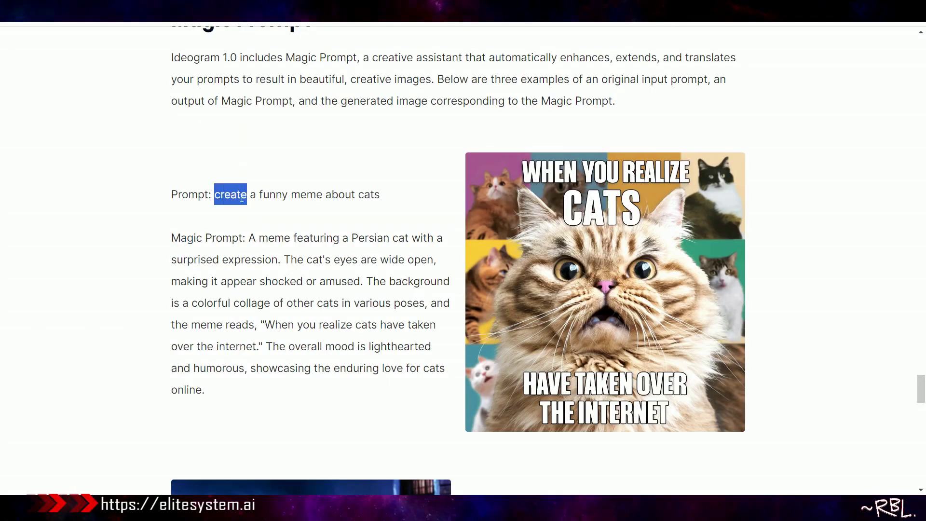
{"action": "left_click_drag", "start_coordinate": [216, 195], "coordinate": [358, 194]}
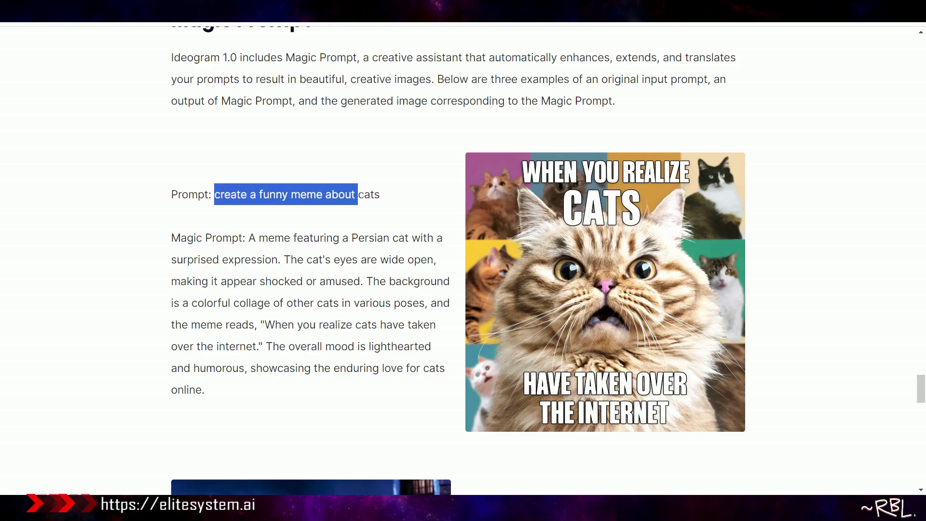
{"action": "scroll", "coordinate": [350, 255], "scroll_direction": "down", "scroll_amount": 8}
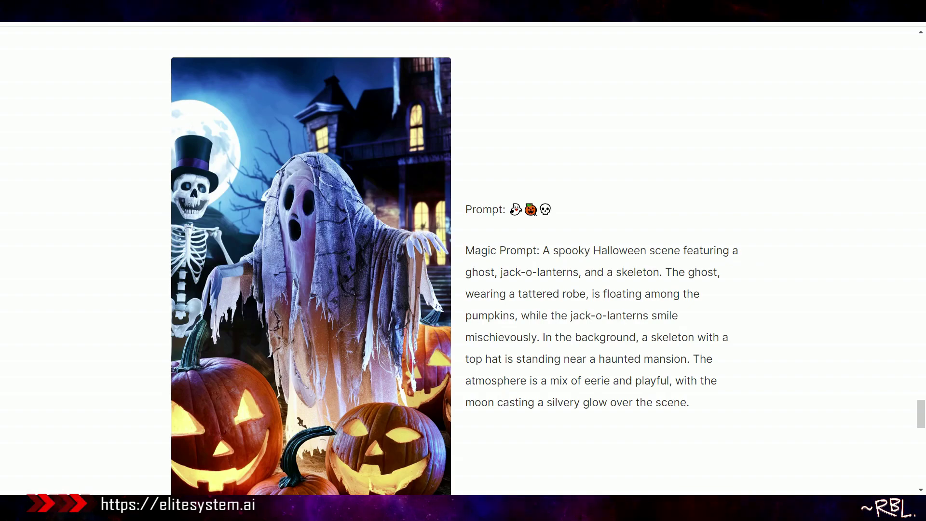
{"action": "scroll", "coordinate": [533, 209], "scroll_direction": "down", "scroll_amount": 1}
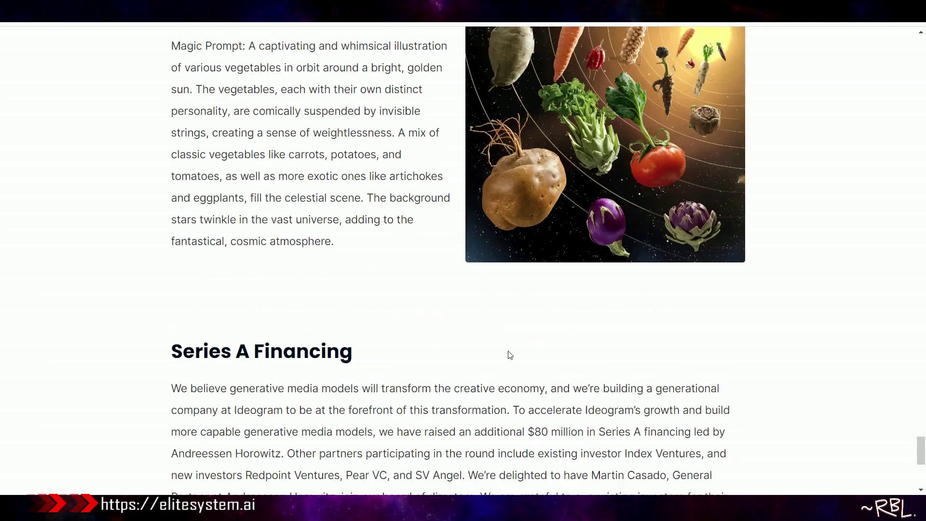
{"action": "scroll", "coordinate": [510, 355], "scroll_direction": "up", "scroll_amount": 1}
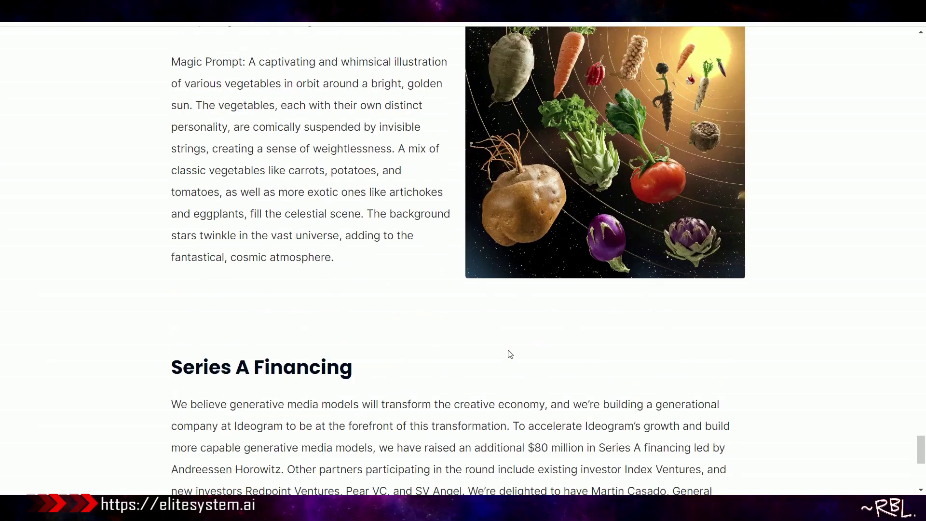
Step: Return to Ideogram's Top feed and paste 'create a funny meme about cats' as the prompt
{"action": "left_click", "coordinate": [714, 14]}
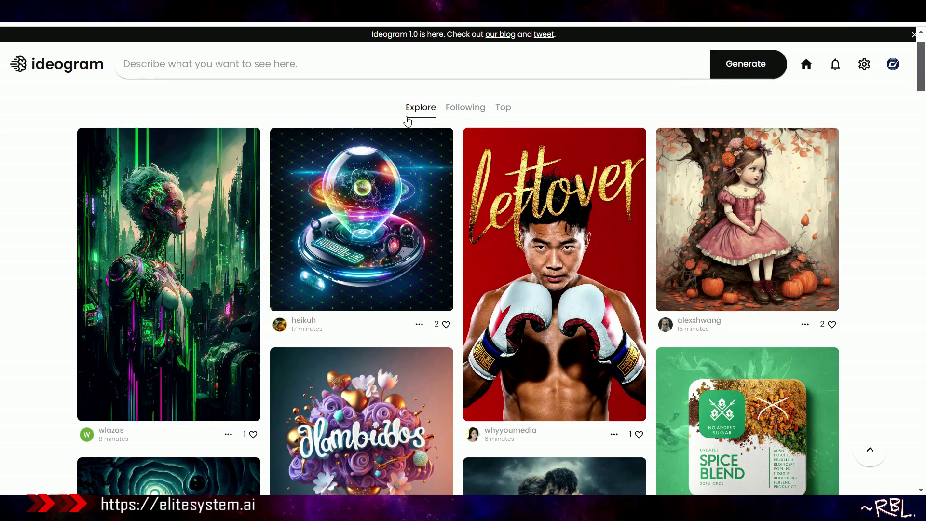
{"action": "left_click", "coordinate": [478, 112]}
{"action": "left_click", "coordinate": [505, 112]}
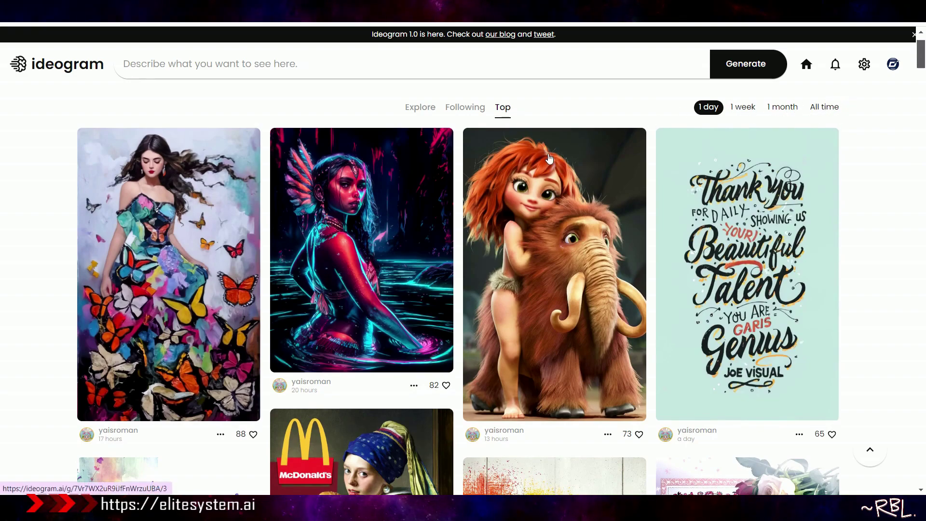
{"action": "left_click", "coordinate": [235, 62]}
{"action": "type", "text": "create a funny meme about cats"}
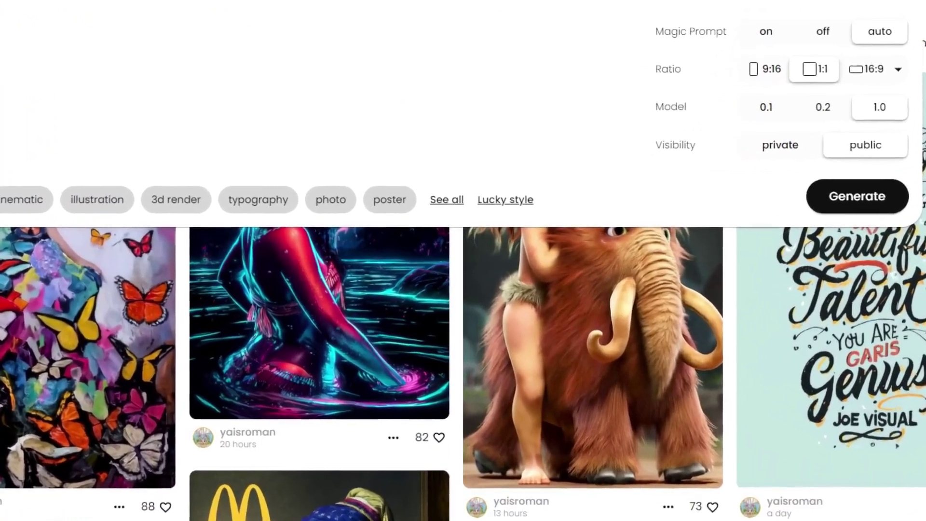
Step: Change the prompt to 'create a funny meme about snail' and switch Magic Prompt on
{"action": "double_click", "coordinate": [218, 8]}
{"action": "type", "text": "snail"}
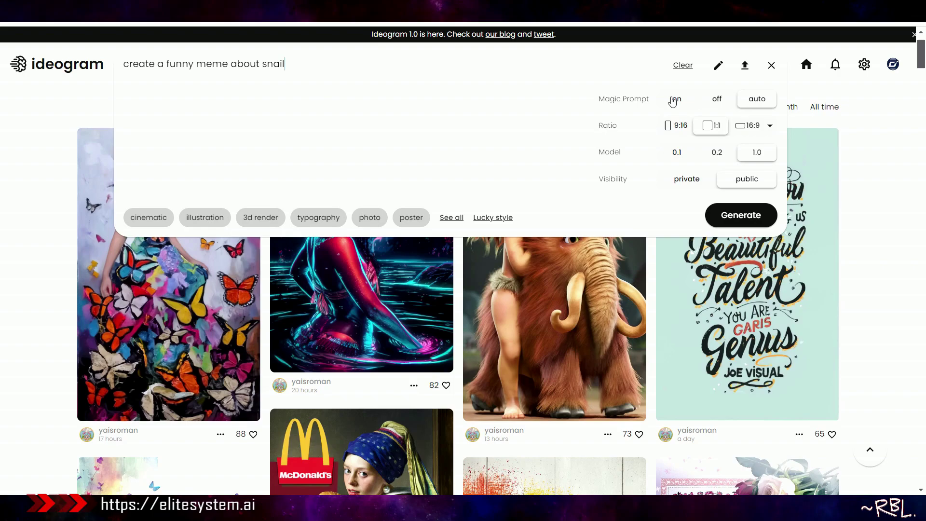
{"action": "left_click", "coordinate": [671, 99]}
{"action": "left_click", "coordinate": [750, 99]}
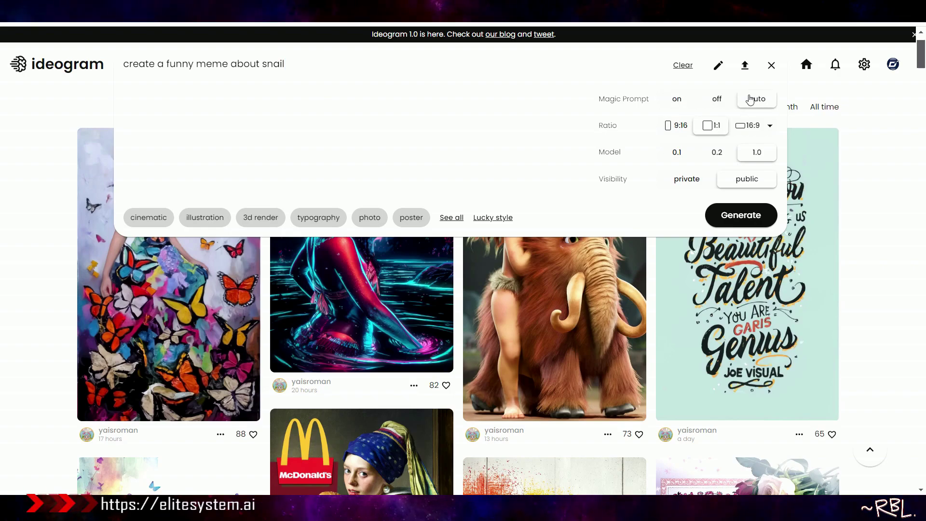
{"action": "left_click", "coordinate": [685, 103]}
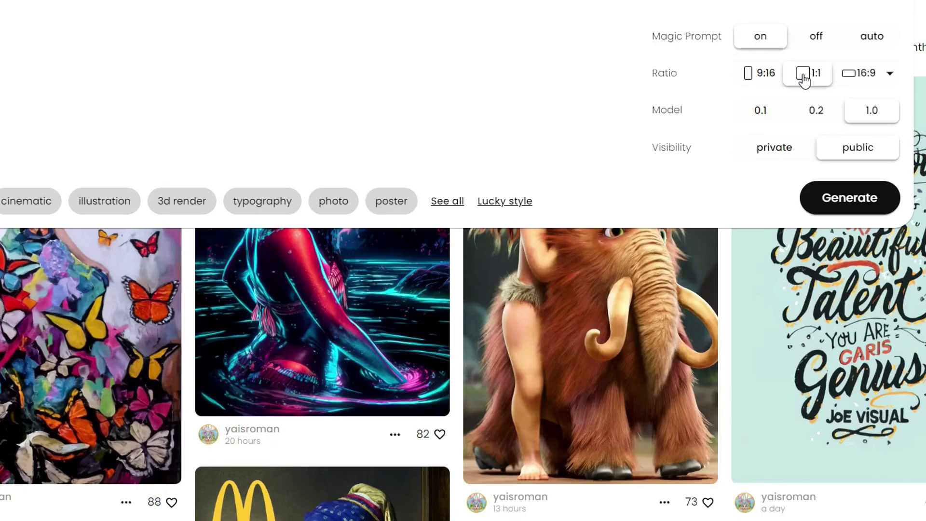
Step: Try 9:16, 16:9 and private visibility, then settle on a square 1:1 ratio
{"action": "left_click", "coordinate": [763, 74]}
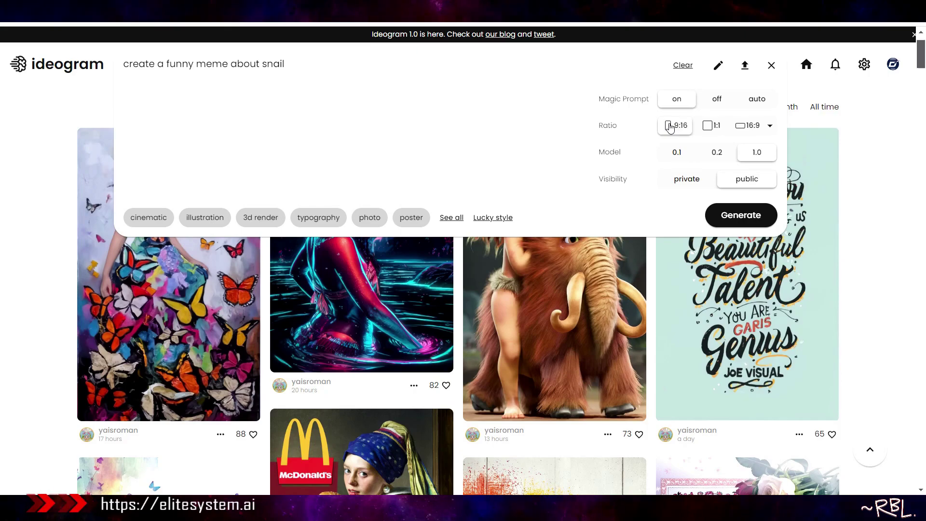
{"action": "left_click", "coordinate": [751, 126]}
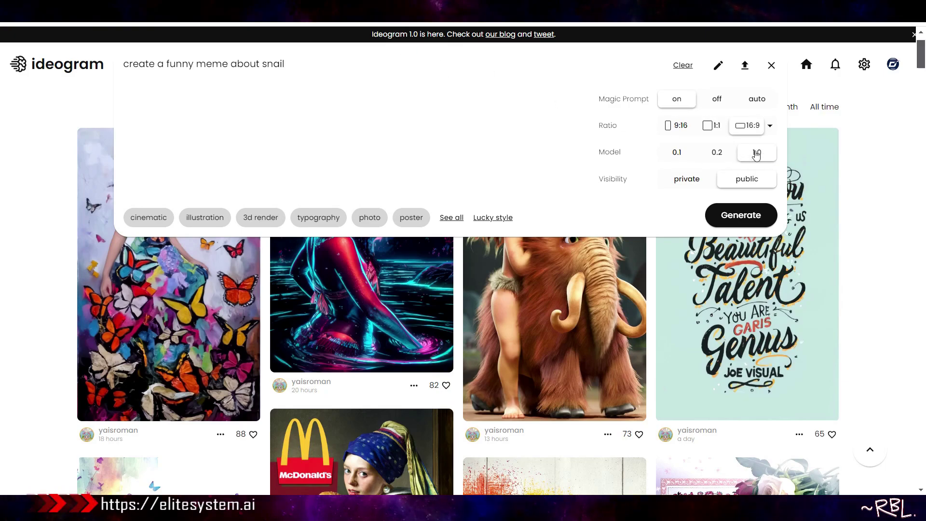
{"action": "left_click", "coordinate": [693, 183]}
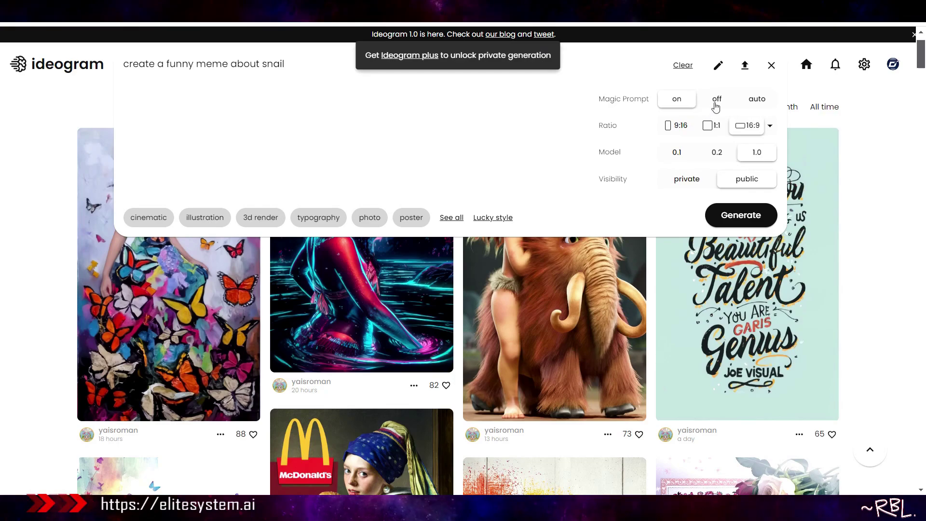
{"action": "left_click", "coordinate": [716, 134]}
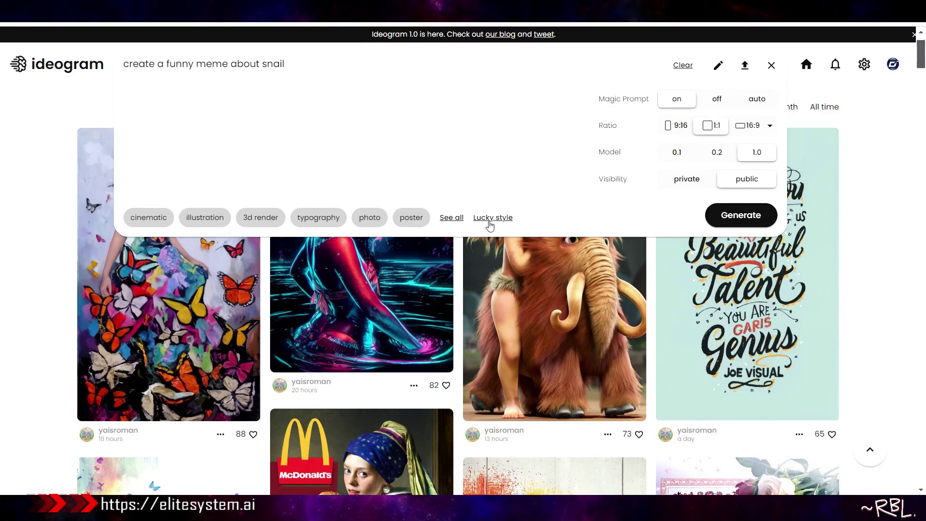
Step: Generate the snail memes and review results like 'Why did the snail win the race?'
{"action": "left_click", "coordinate": [735, 217]}
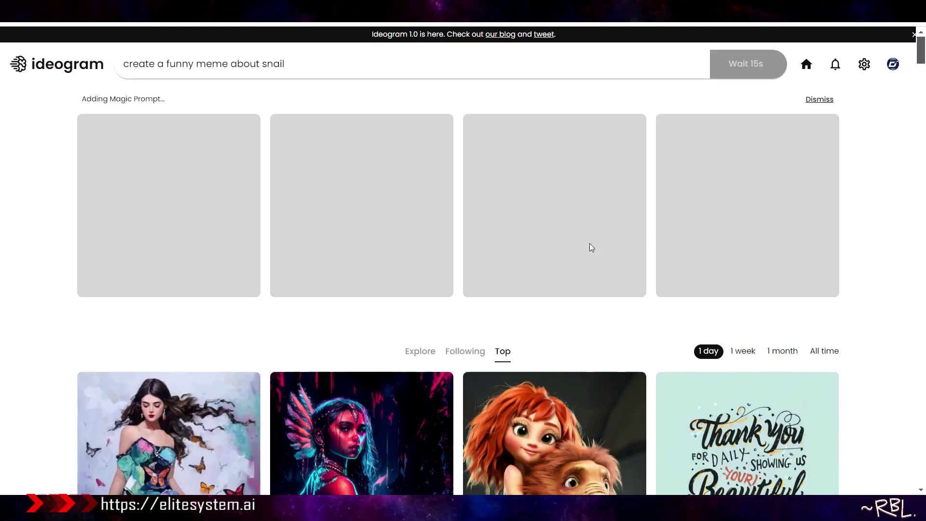
{"action": "scroll", "coordinate": [423, 217], "scroll_direction": "down", "scroll_amount": 10}
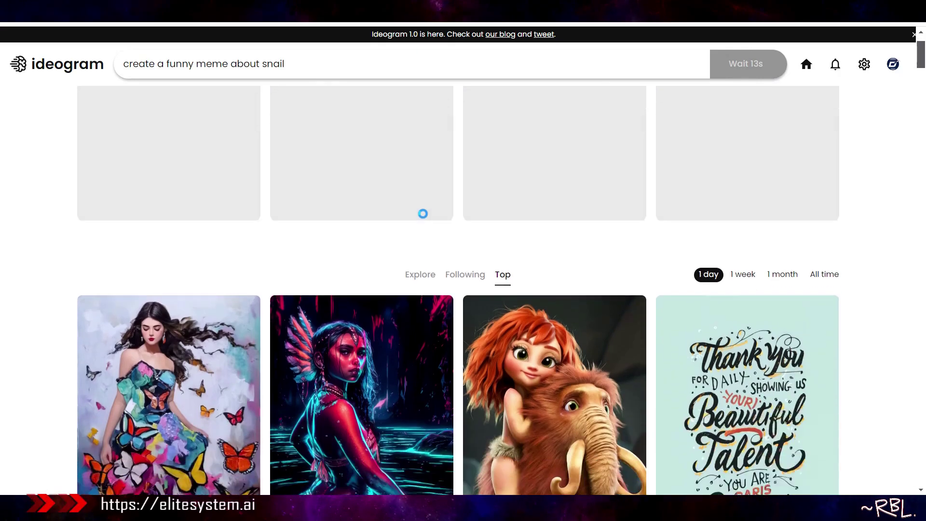
{"action": "scroll", "coordinate": [422, 265], "scroll_direction": "up", "scroll_amount": 3}
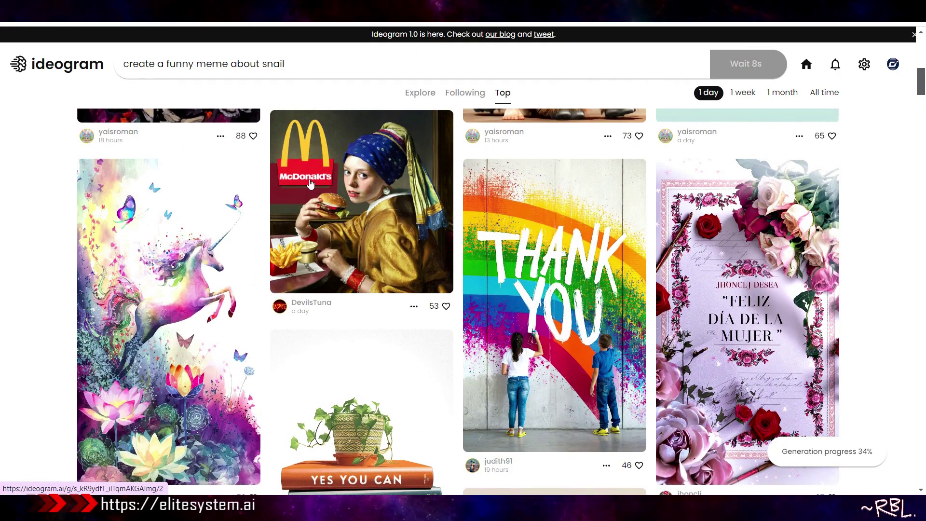
{"action": "scroll", "coordinate": [613, 285], "scroll_direction": "down", "scroll_amount": 6}
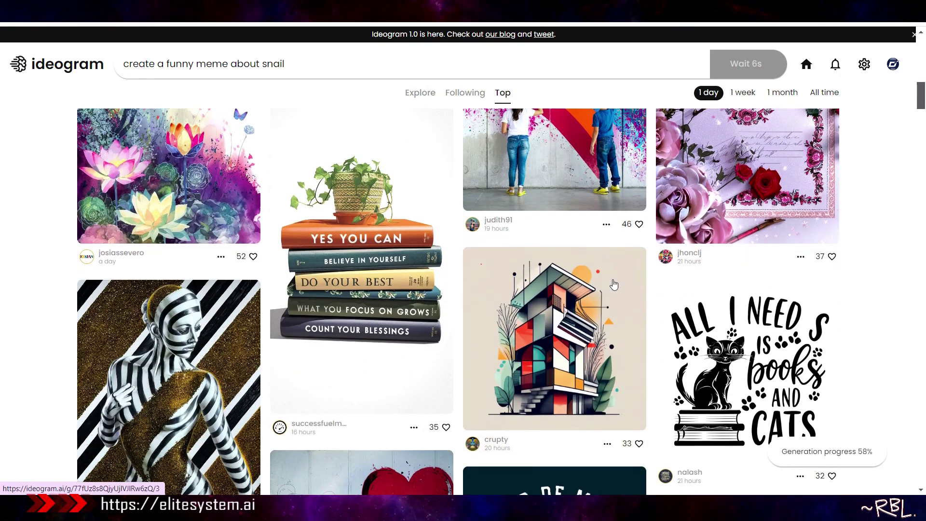
{"action": "scroll", "coordinate": [614, 285], "scroll_direction": "down", "scroll_amount": 12}
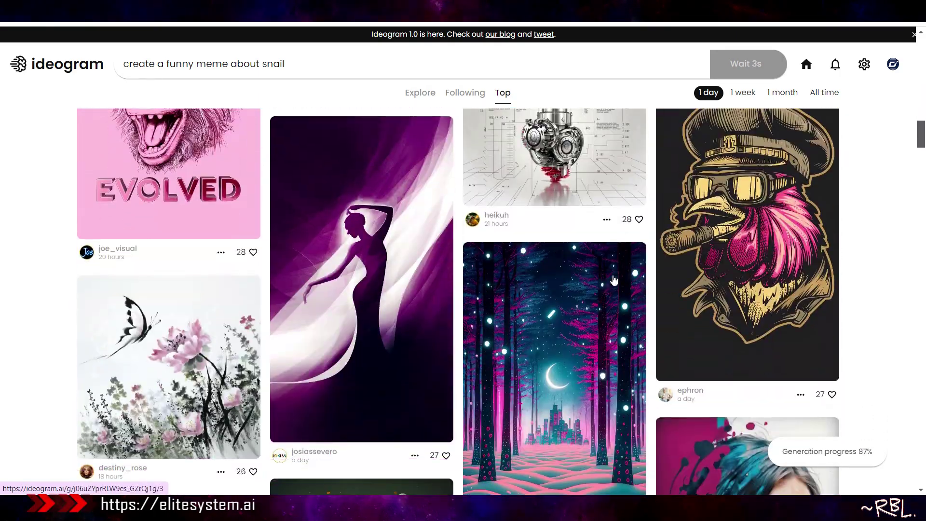
{"action": "scroll", "coordinate": [614, 280], "scroll_direction": "down", "scroll_amount": 10}
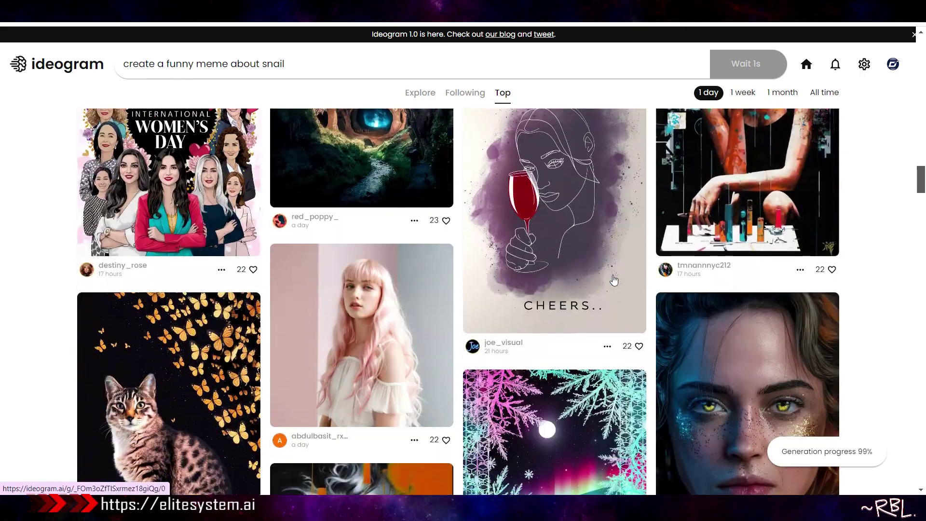
{"action": "scroll", "coordinate": [614, 280], "scroll_direction": "up", "scroll_amount": 12}
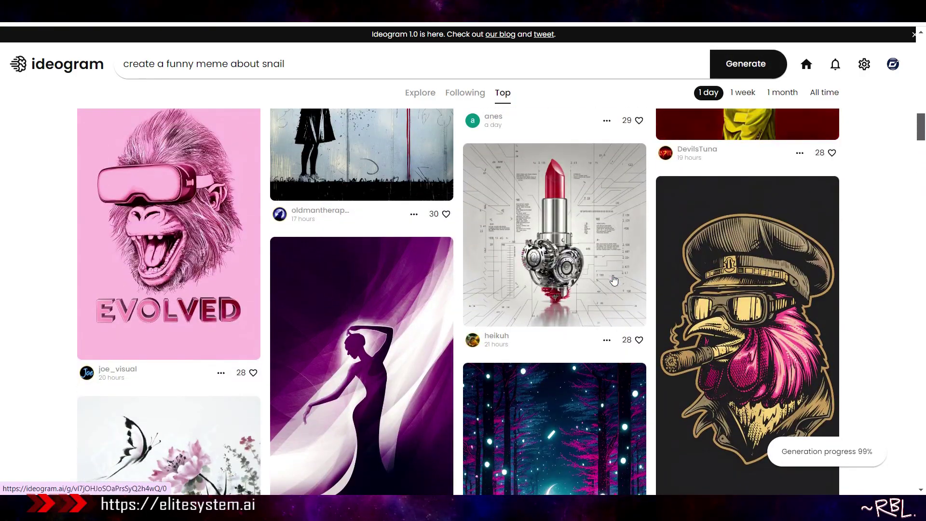
{"action": "scroll", "coordinate": [614, 280], "scroll_direction": "up", "scroll_amount": 10}
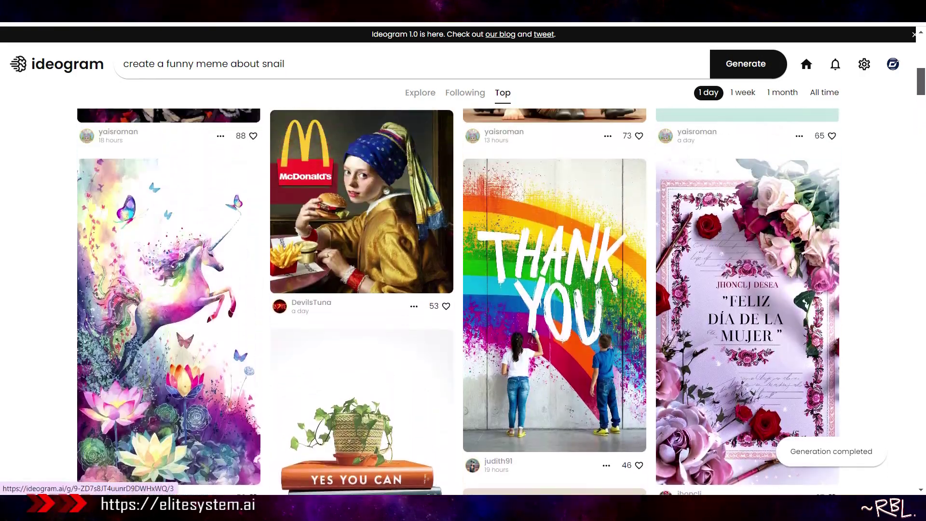
{"action": "scroll", "coordinate": [614, 279], "scroll_direction": "up", "scroll_amount": 5}
{"action": "scroll", "coordinate": [614, 279], "scroll_direction": "up", "scroll_amount": 3}
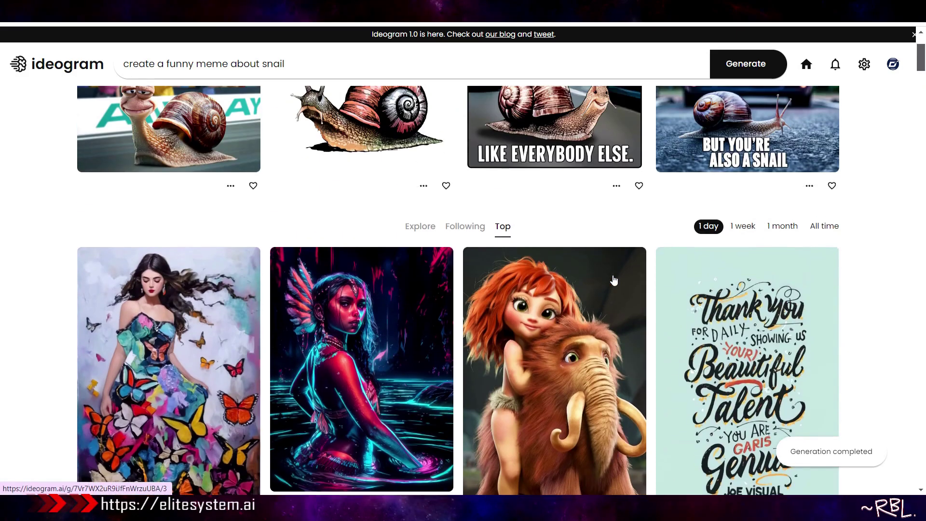
{"action": "scroll", "coordinate": [613, 280], "scroll_direction": "up", "scroll_amount": 3}
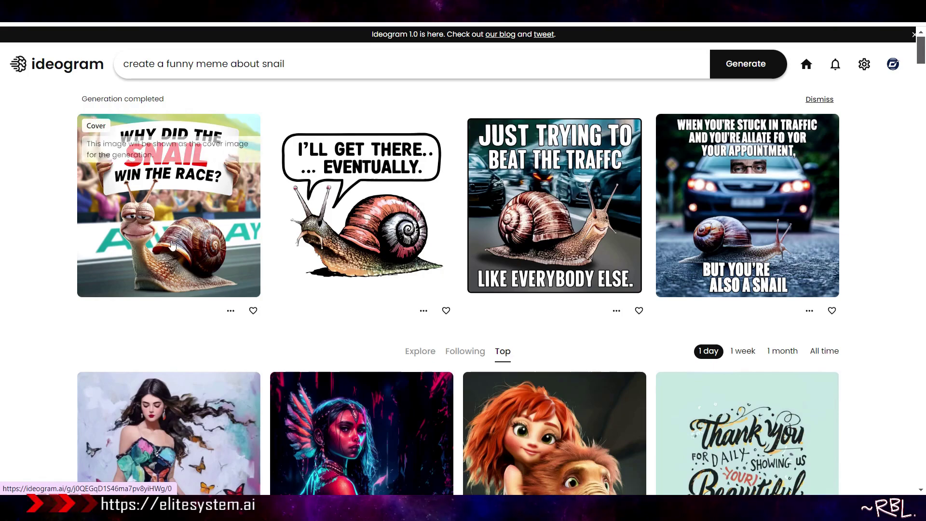
Step: Remix the first snail meme with the 3d render style and Magic Prompt on auto
{"action": "left_click", "coordinate": [230, 311]}
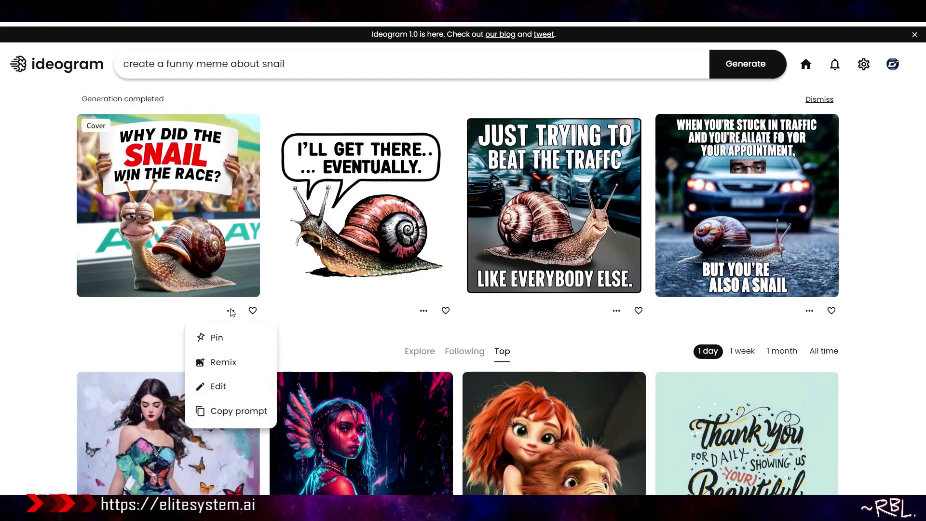
{"action": "left_click", "coordinate": [229, 368]}
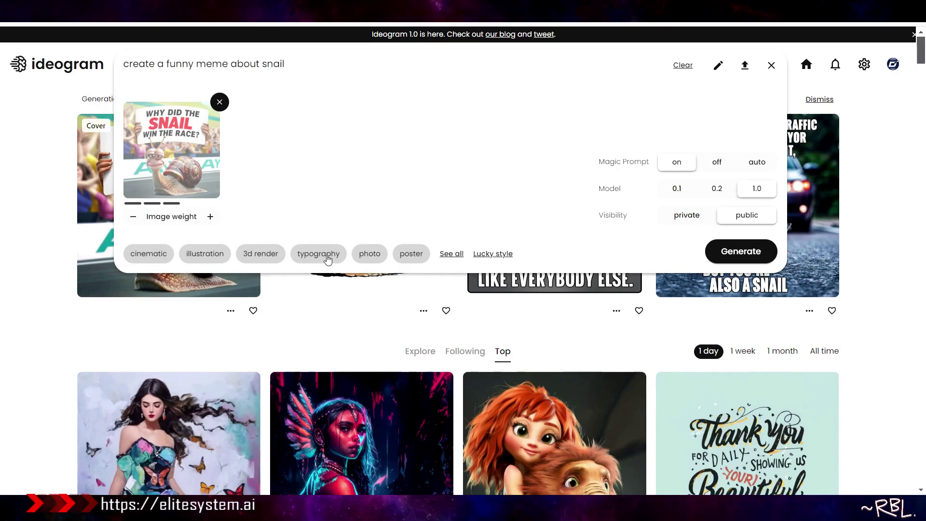
{"action": "left_click", "coordinate": [260, 257]}
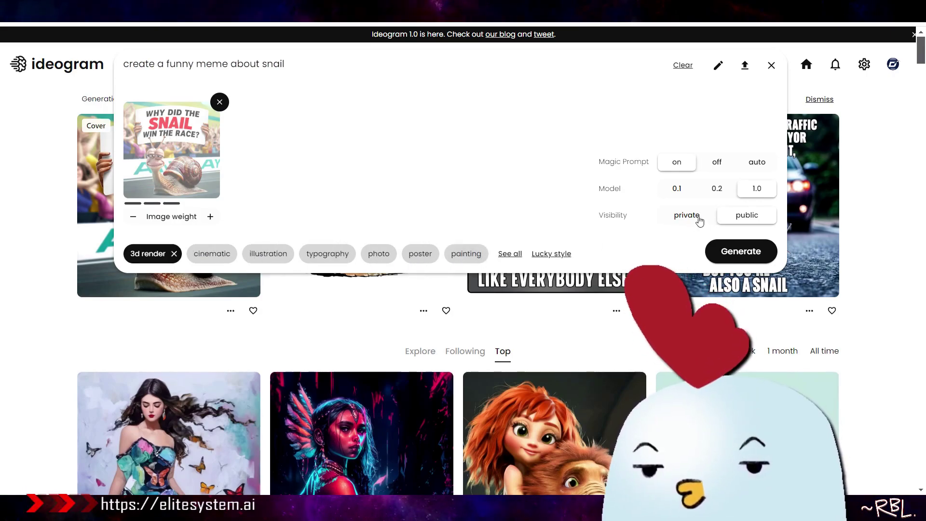
{"action": "left_click", "coordinate": [748, 164]}
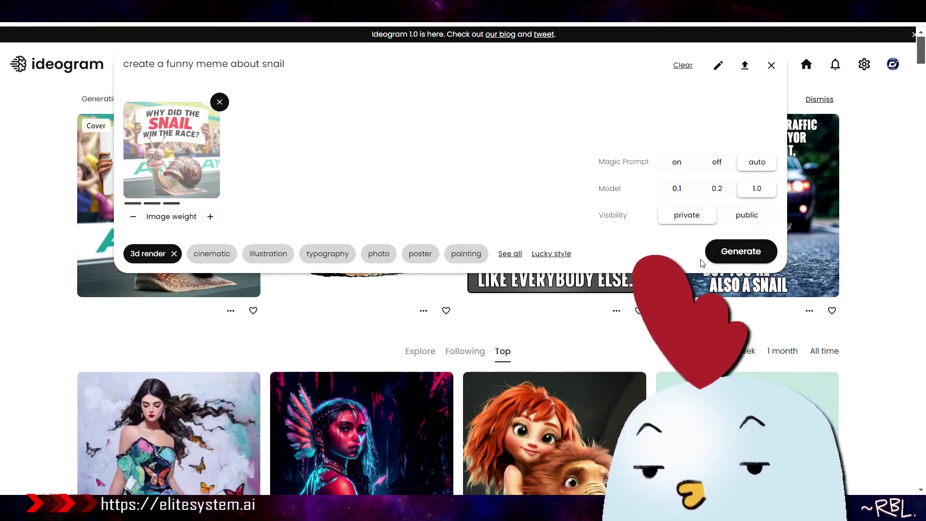
{"action": "left_click", "coordinate": [687, 217]}
{"action": "left_click", "coordinate": [741, 251]}
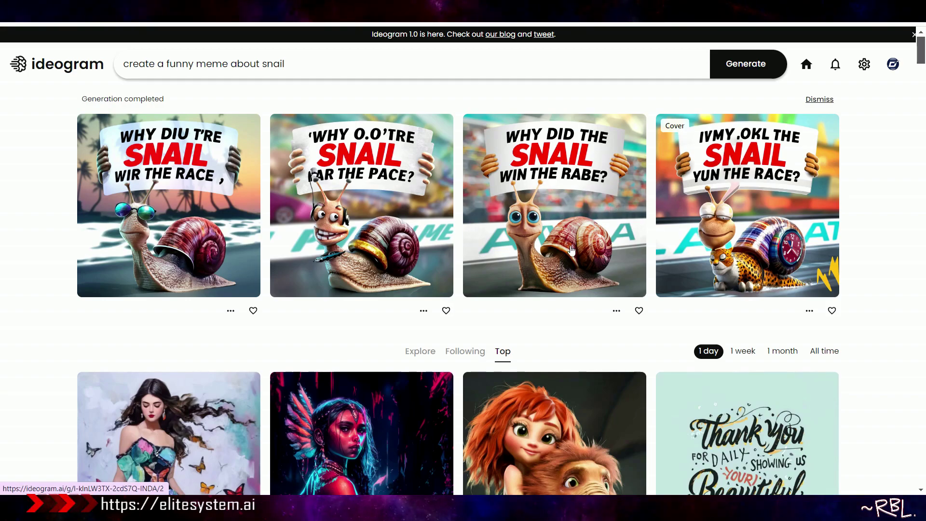
Step: Regenerate as 'create a funny tshirt design about cats' with Lucky style instead of 3d render, Magic Prompt on
{"action": "left_click_drag", "start_coordinate": [196, 64], "coordinate": [505, 69]}
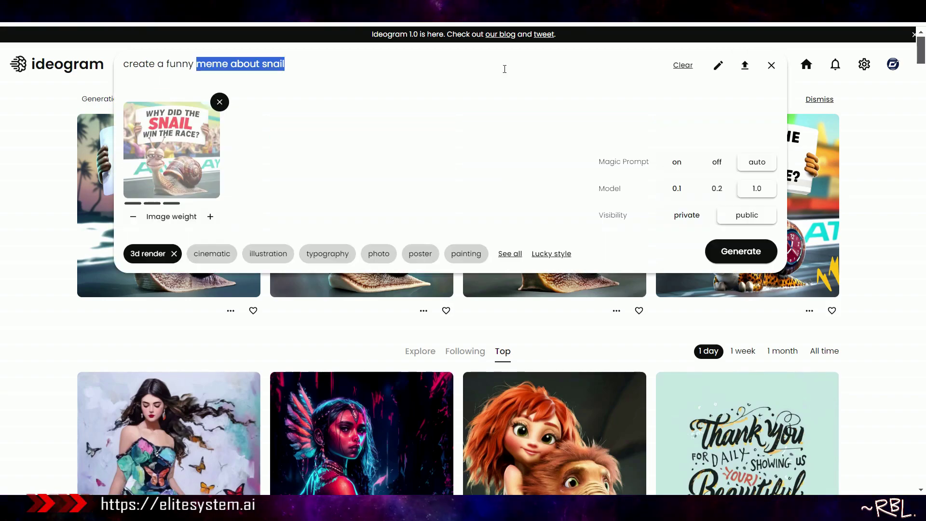
{"action": "type", "text": "tshirt design ab"}
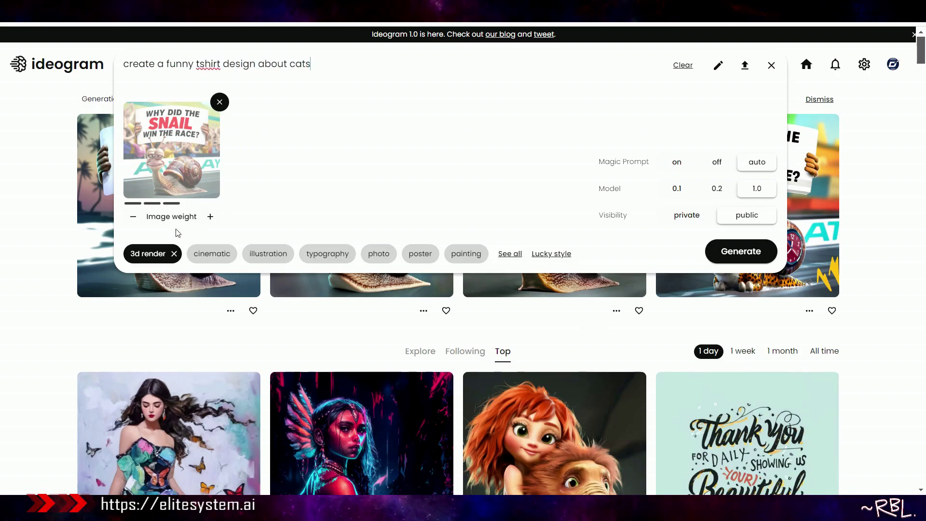
{"action": "left_click", "coordinate": [174, 254]}
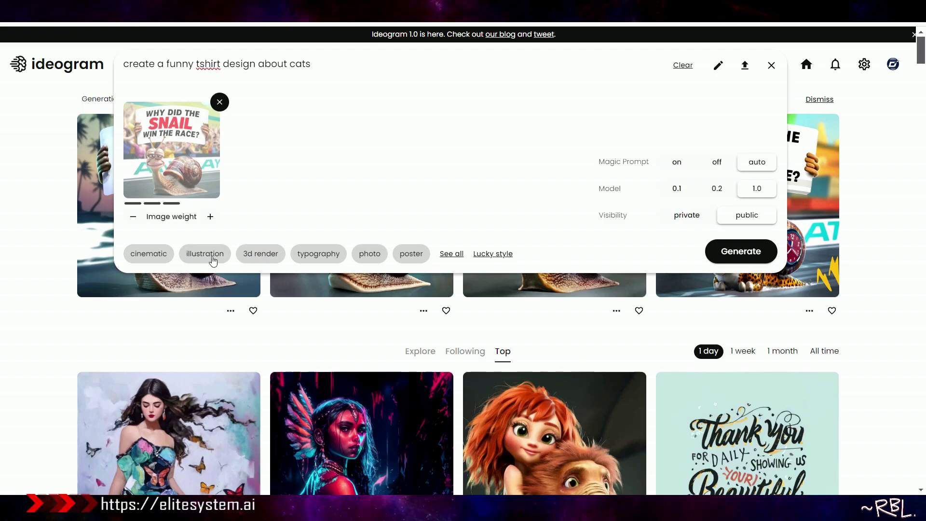
{"action": "left_click", "coordinate": [492, 255]}
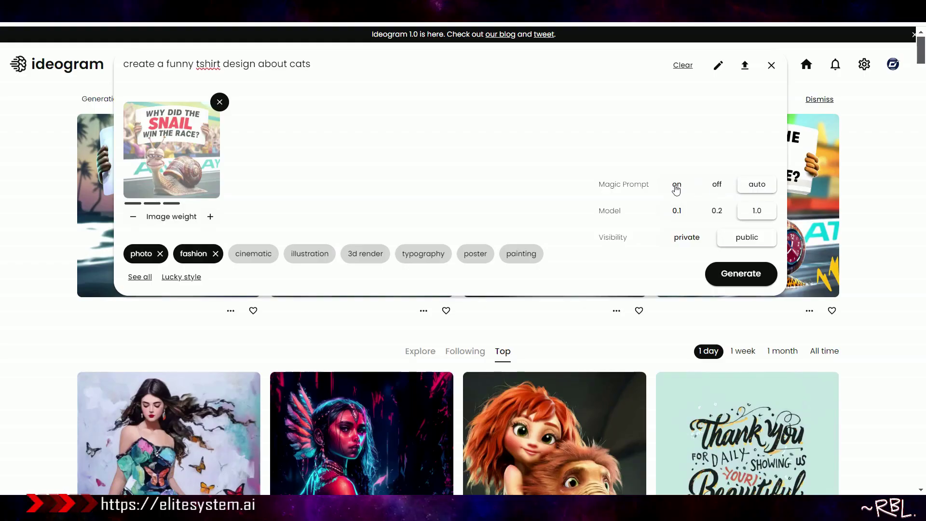
{"action": "left_click", "coordinate": [677, 188]}
{"action": "left_click", "coordinate": [737, 274]}
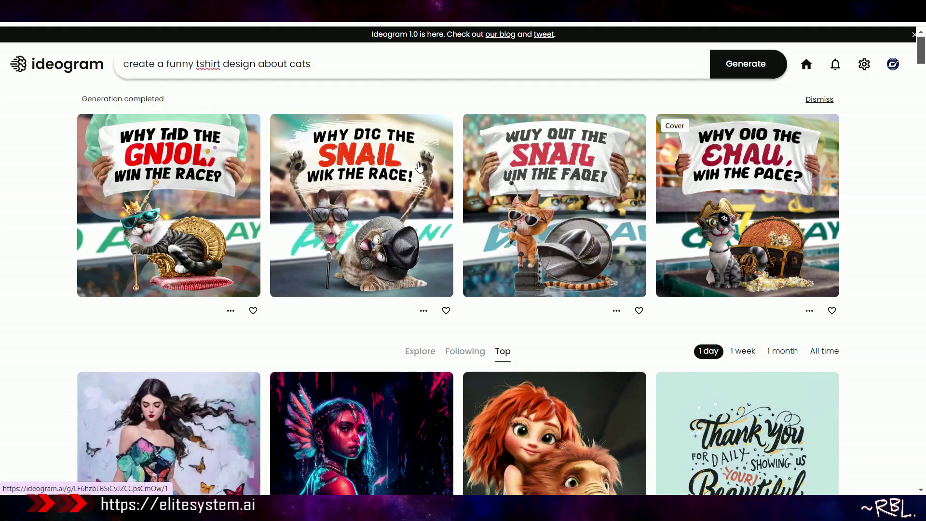
{"action": "left_click", "coordinate": [231, 310]}
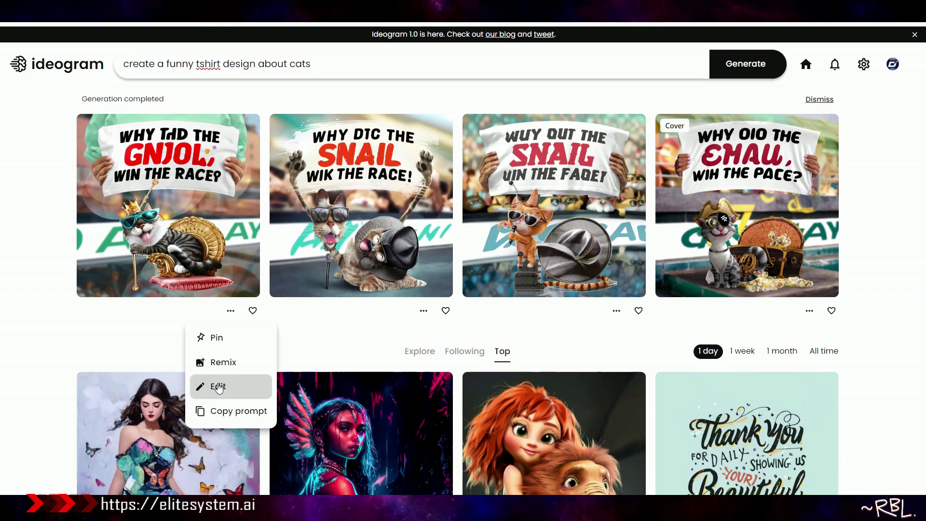
{"action": "left_click", "coordinate": [222, 408]}
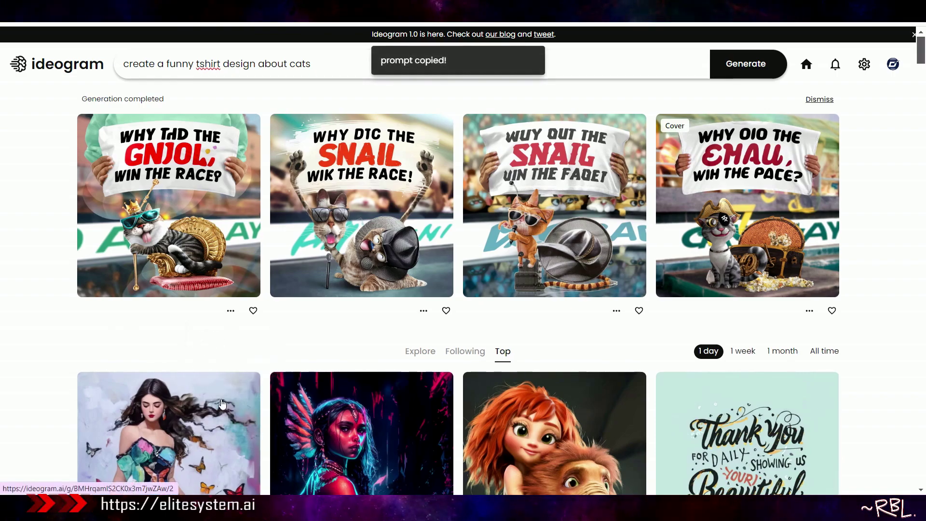
{"action": "left_click", "coordinate": [231, 311]}
{"action": "left_click", "coordinate": [213, 385]}
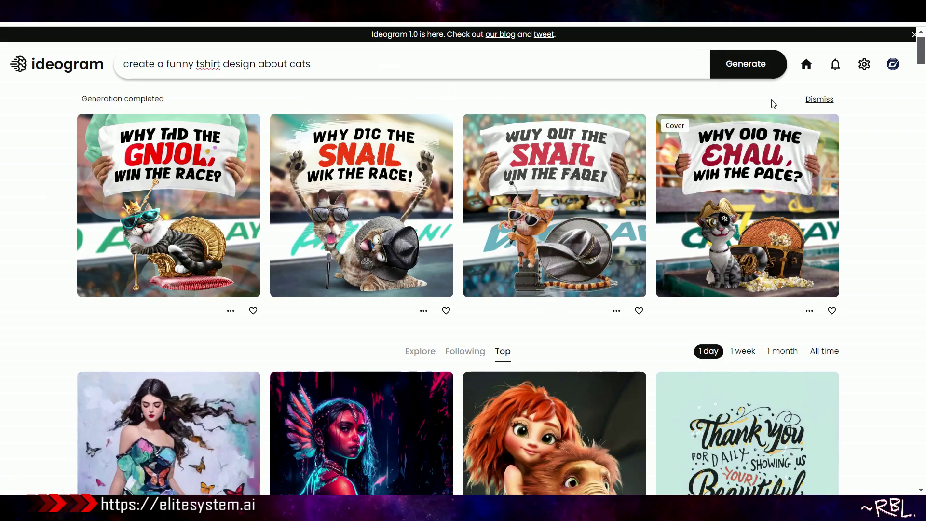
Step: Clear the prompt, reset Ideogram, and generate cat t-shirt designs with Magic Prompt on auto
{"action": "double_click", "coordinate": [343, 60]}
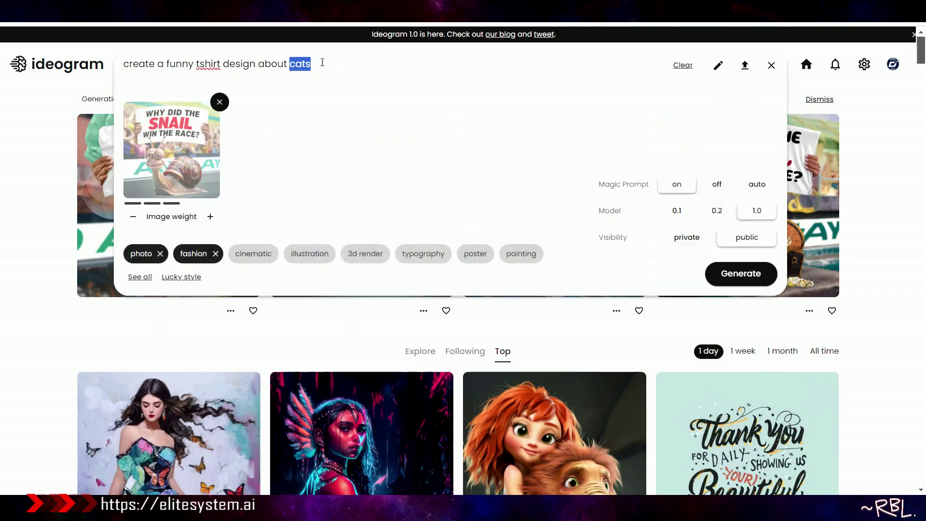
{"action": "triple_click", "coordinate": [336, 62]}
{"action": "key", "text": "BackSpace"}
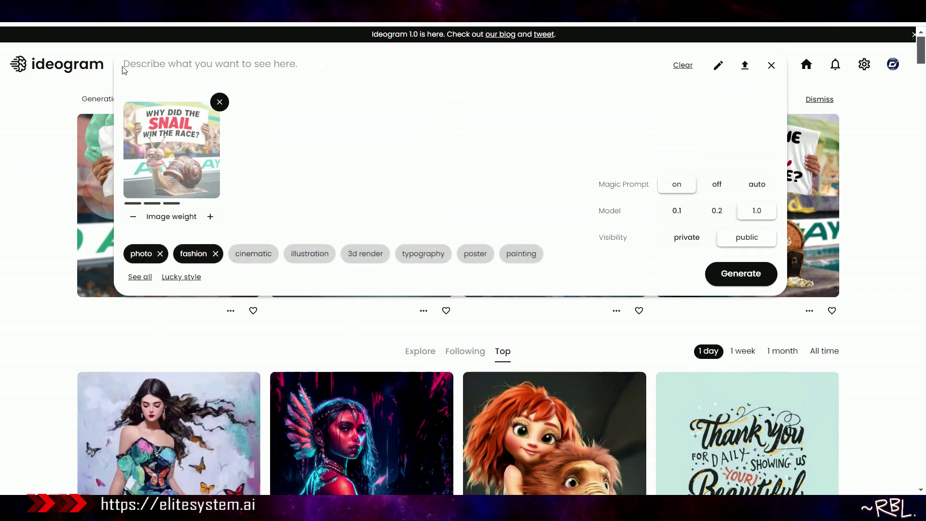
{"action": "left_click", "coordinate": [96, 72]}
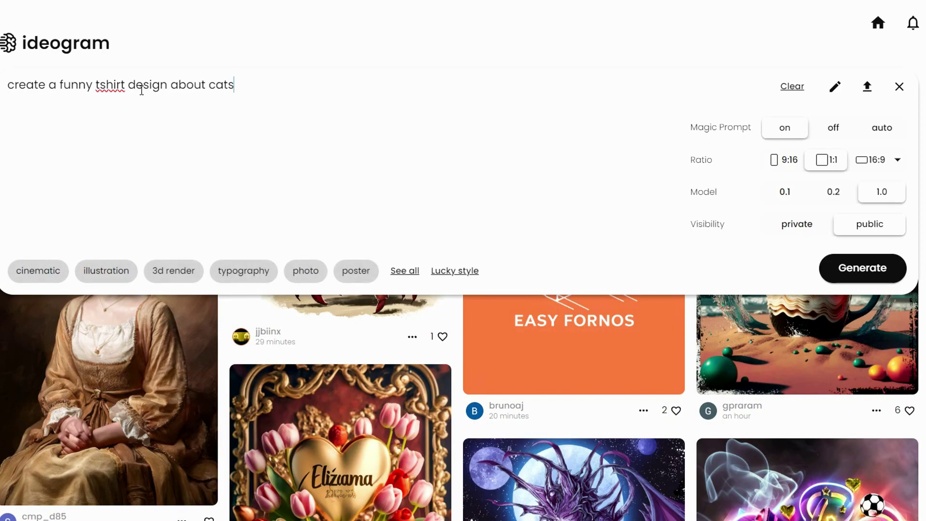
{"action": "left_click", "coordinate": [882, 128]}
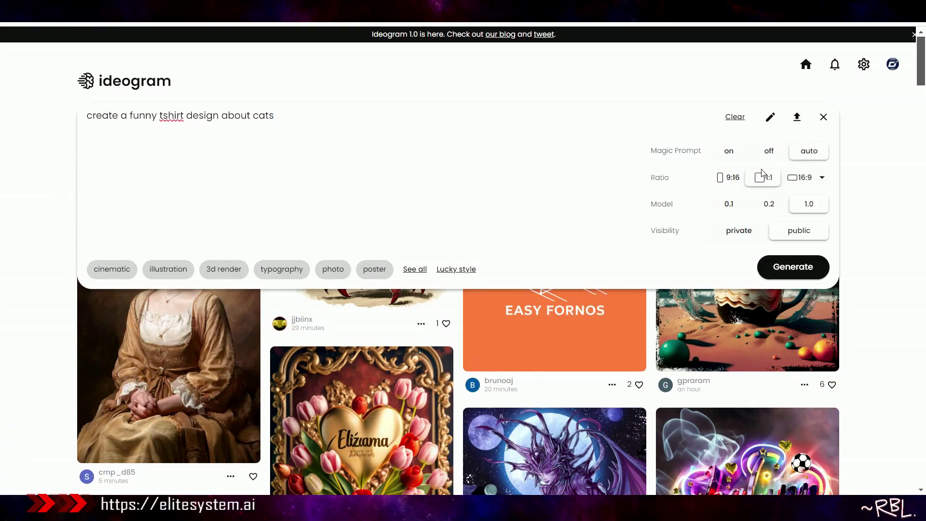
{"action": "left_click", "coordinate": [792, 267]}
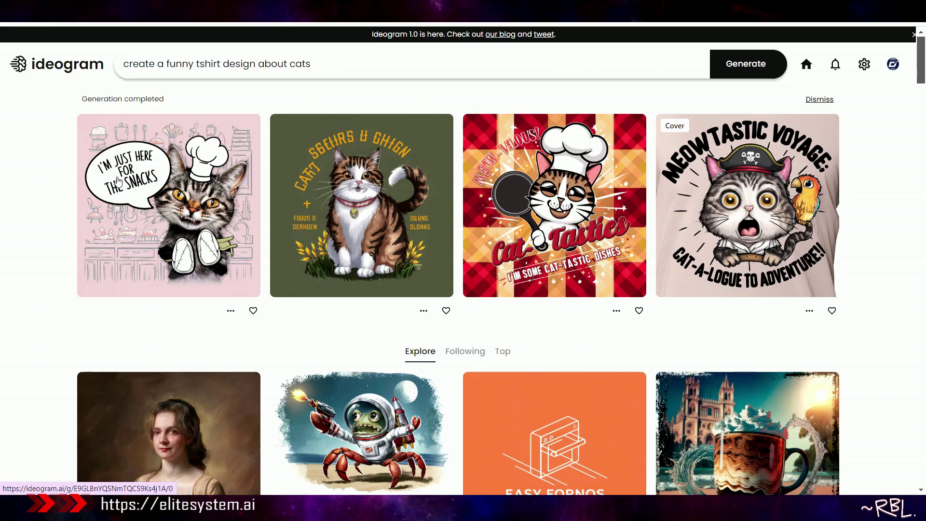
{"action": "right_click", "coordinate": [163, 222]}
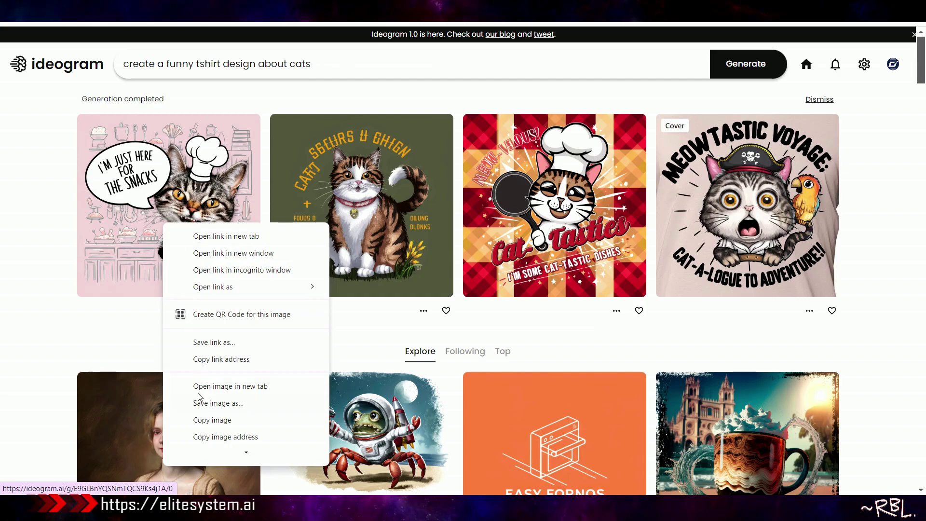
Step: Paste the chef cat 'I'm just here for the snacks' design into Clipdrop's Remove background tool and strip its background
{"action": "left_click", "coordinate": [199, 421]}
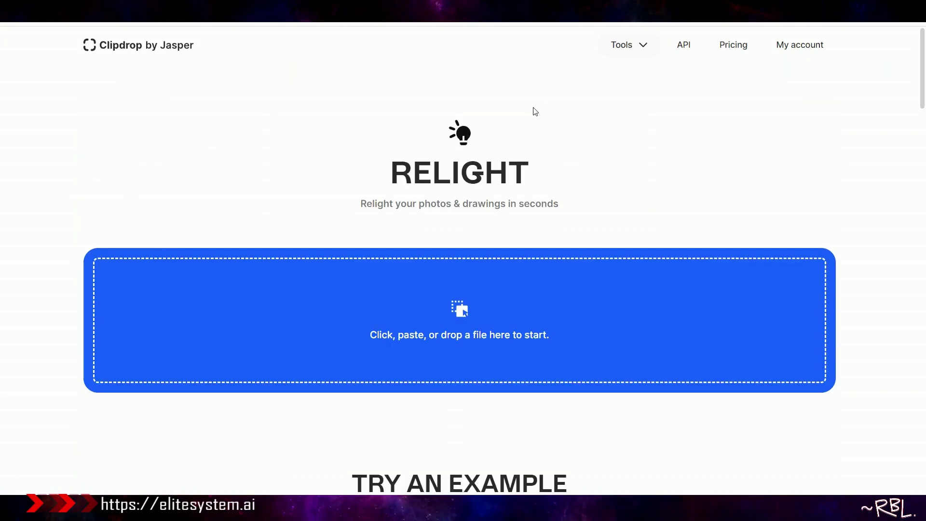
{"action": "left_click", "coordinate": [643, 46]}
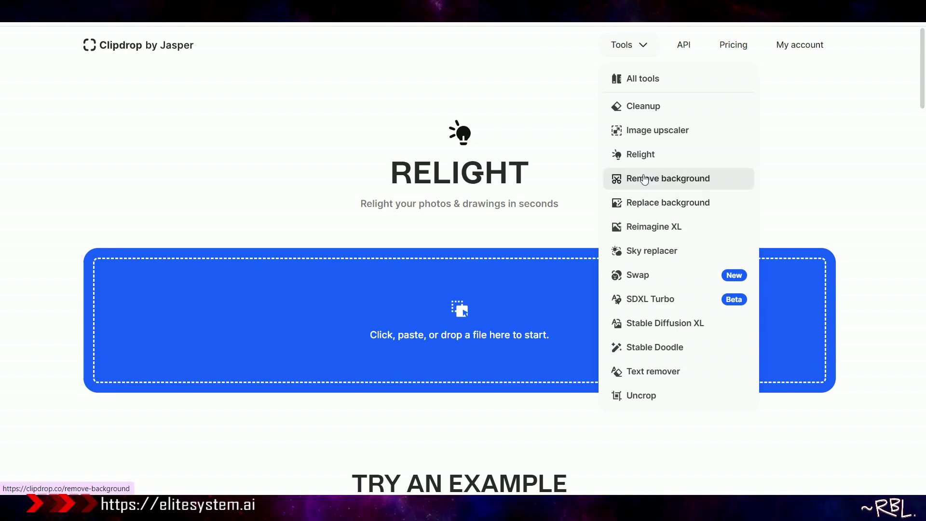
{"action": "left_click", "coordinate": [645, 180]}
{"action": "key", "text": "ctrl+v"}
{"action": "scroll", "coordinate": [263, 250], "scroll_direction": "down", "scroll_amount": 4}
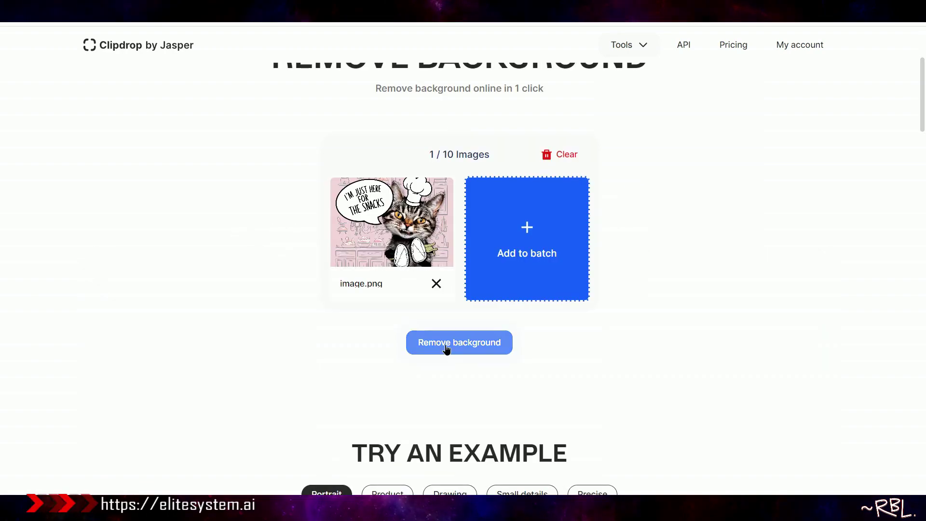
{"action": "left_click", "coordinate": [447, 350]}
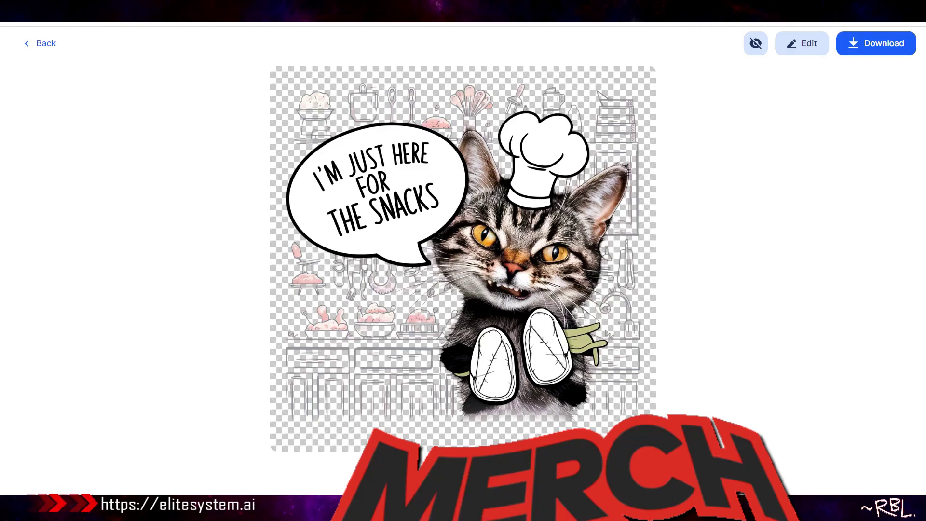
Step: Go back to the Ideogram results for 'create a funny tshirt design about cats'
{"action": "key", "text": "alt+Left"}
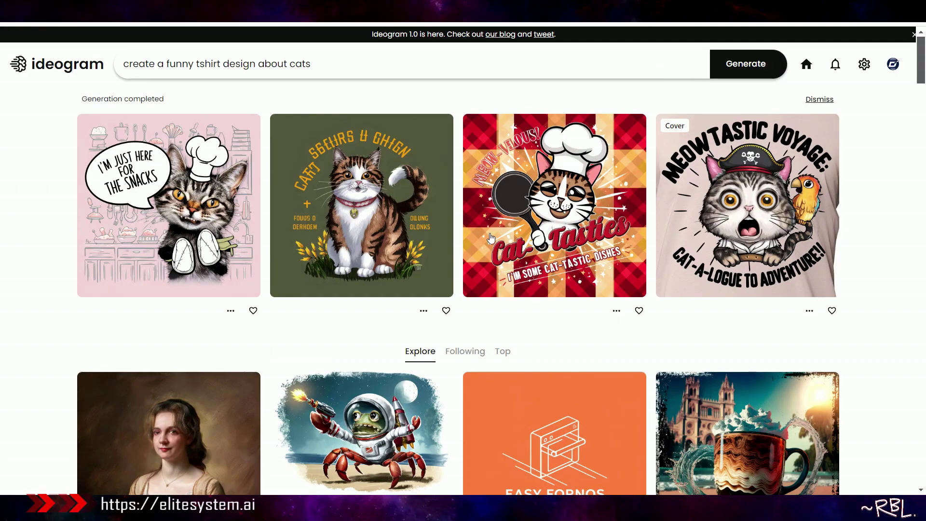